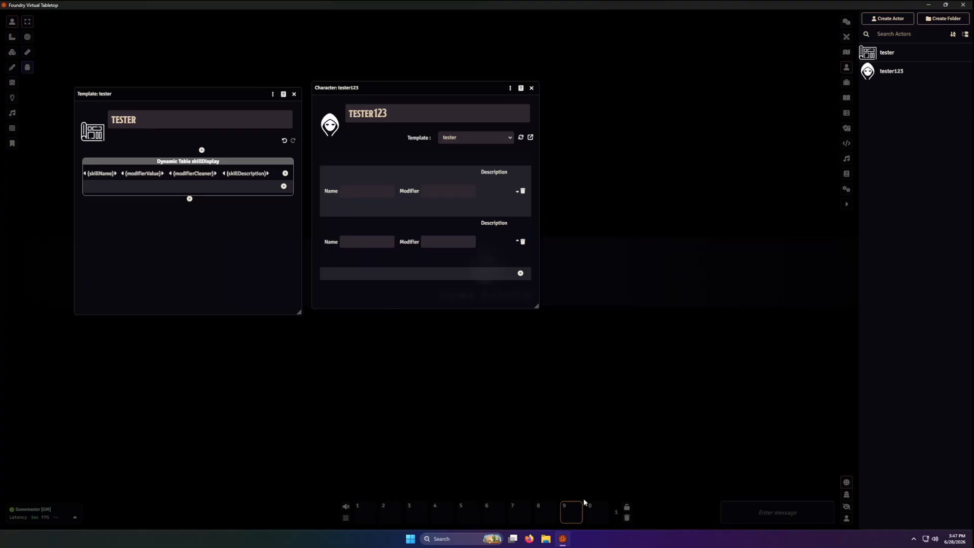
# - Switch the right sidebar to the Game Settings (gear) tab
pyautogui.click(846, 189)
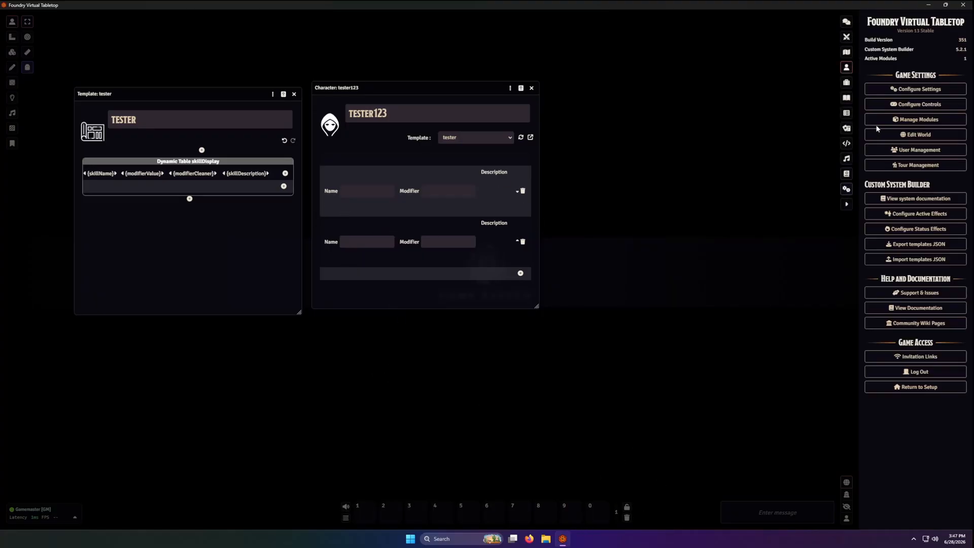
# - Open the Custom CSS Rules editor and focus the World Styles field
pyautogui.click(903, 89)
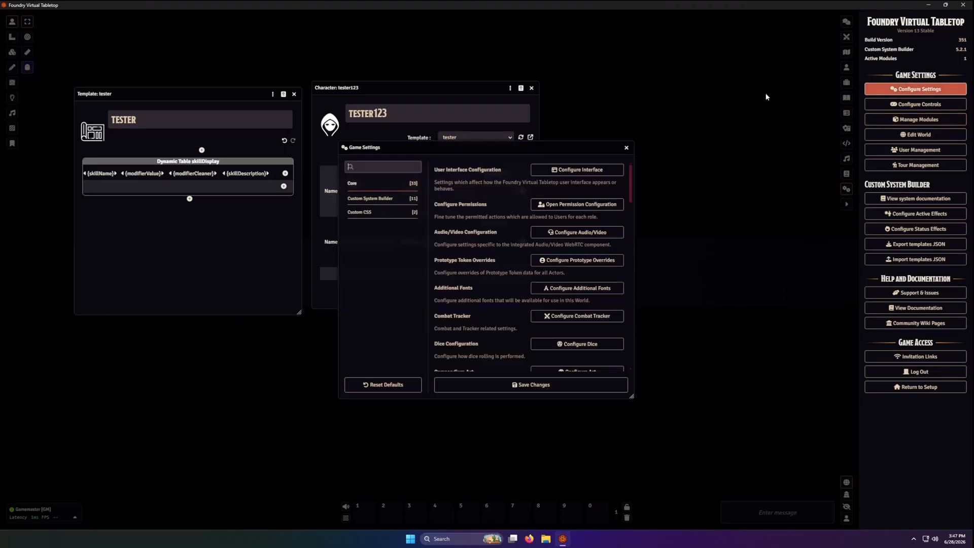
pyautogui.click(382, 213)
pyautogui.click(595, 170)
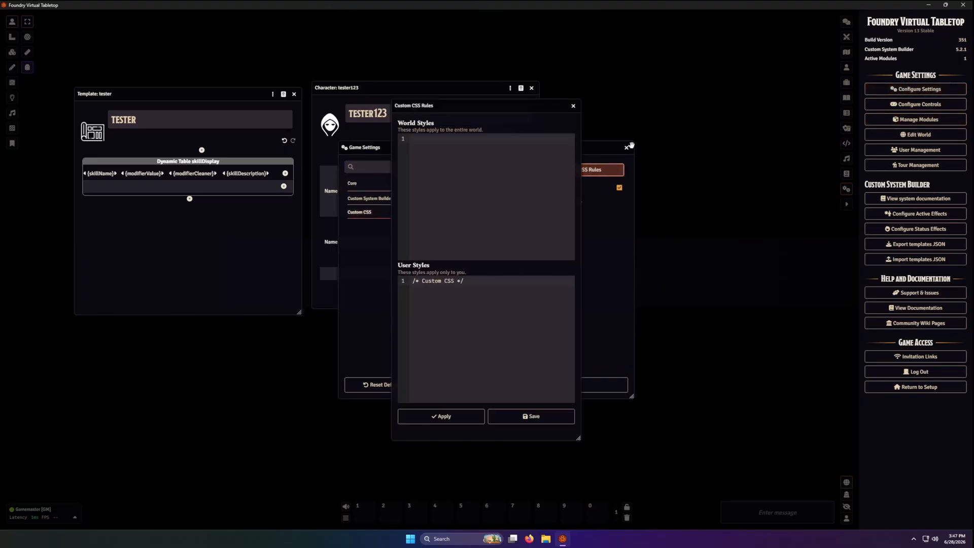
pyautogui.click(657, 202)
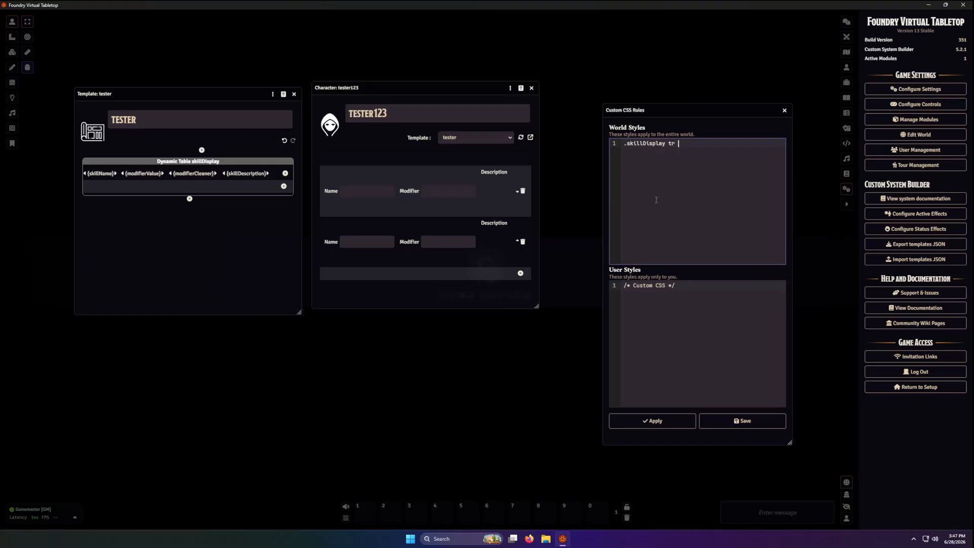
# - Start an empty '.skillDisplay tr {' rule in World Styles and open the browser developer tools
pyautogui.write('{')
pyautogui.press('Return')
pyautogui.press('F12')
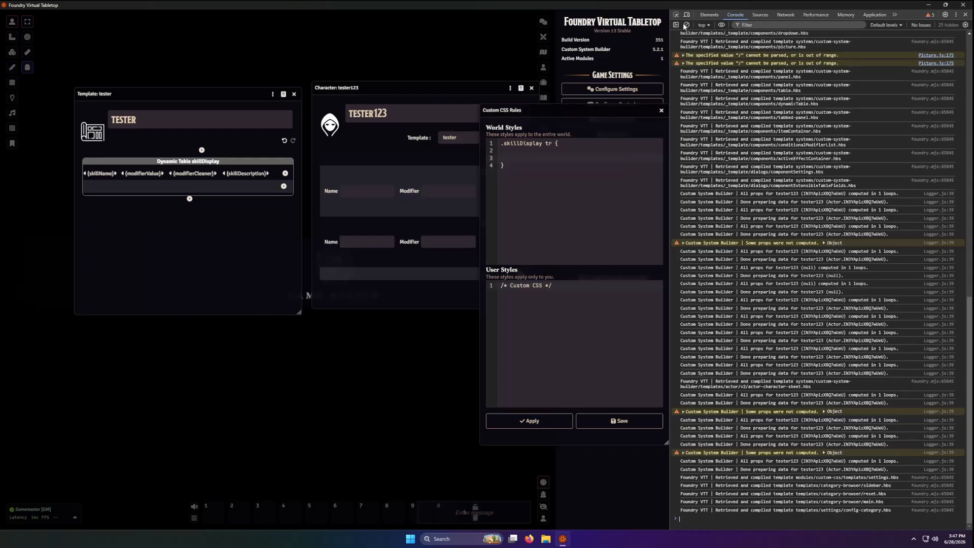
# - Inspect a skill table cell with the DevTools element picker, then close DevTools
pyautogui.click(677, 16)
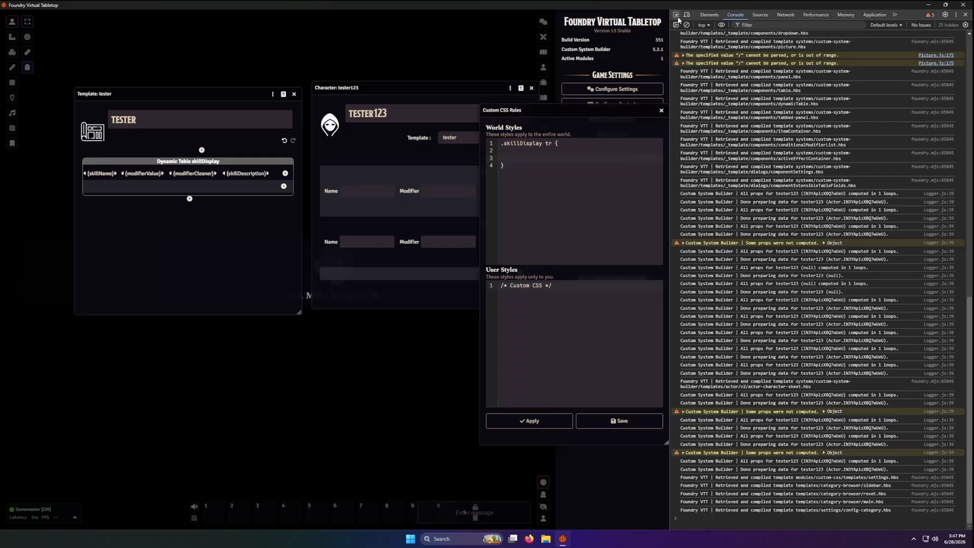
pyautogui.click(322, 172)
pyautogui.click(519, 160)
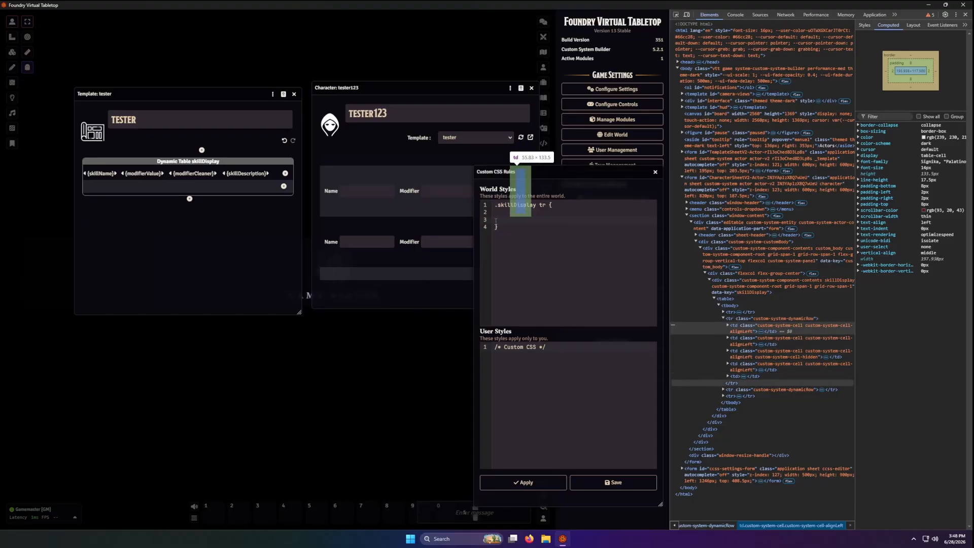
pyautogui.press('F12')
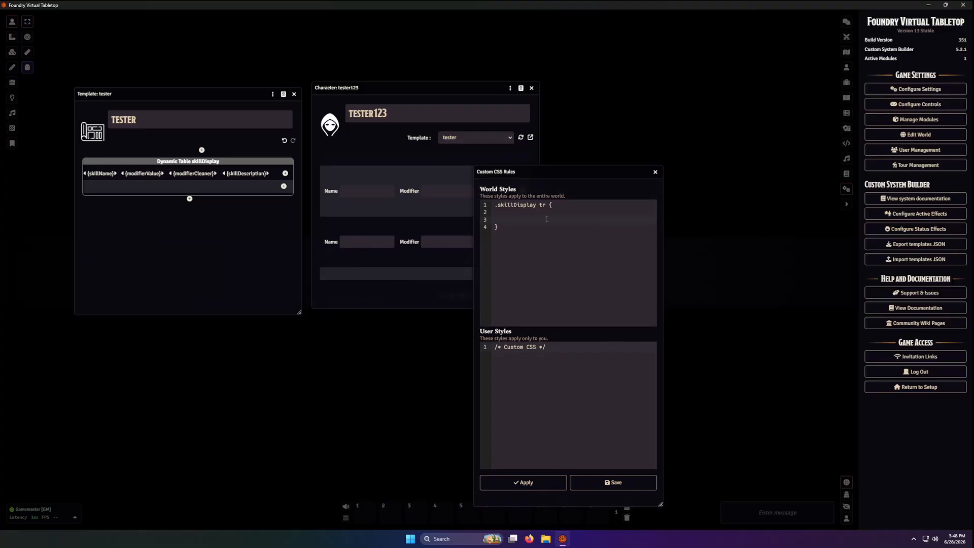
# - Apply 'background-color: red;' to the skill rows and move the character sheet down-left
pyautogui.click(546, 214)
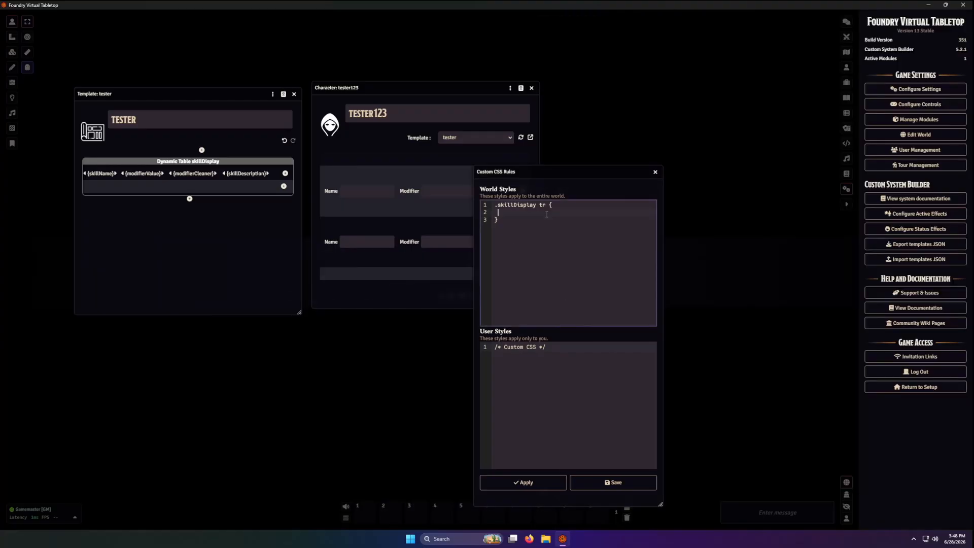
pyautogui.write('background-color: red;')
pyautogui.click(538, 483)
pyautogui.moveTo(329, 124); pyautogui.dragTo(263, 161)
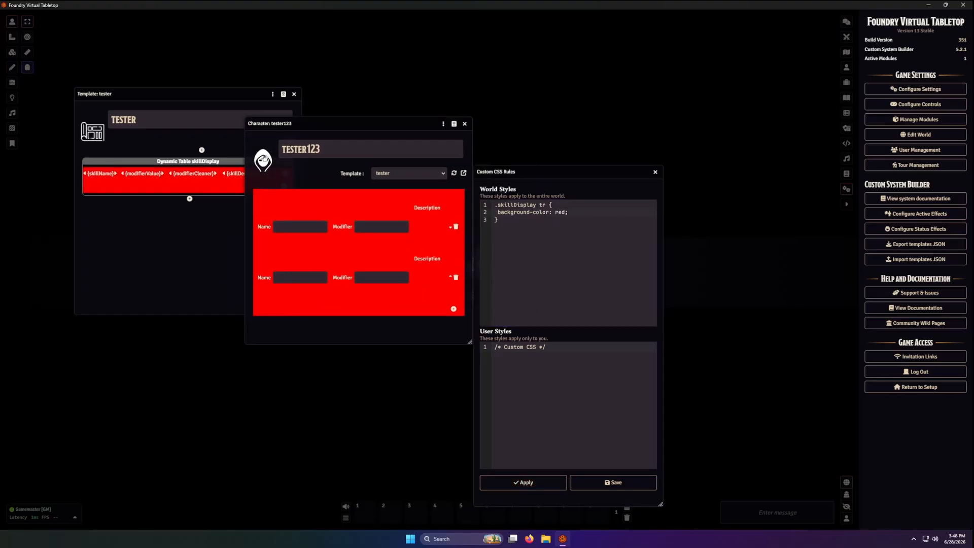
# - Replace the red background with 'border: 1px solid red;' and apply it
pyautogui.click(597, 215)
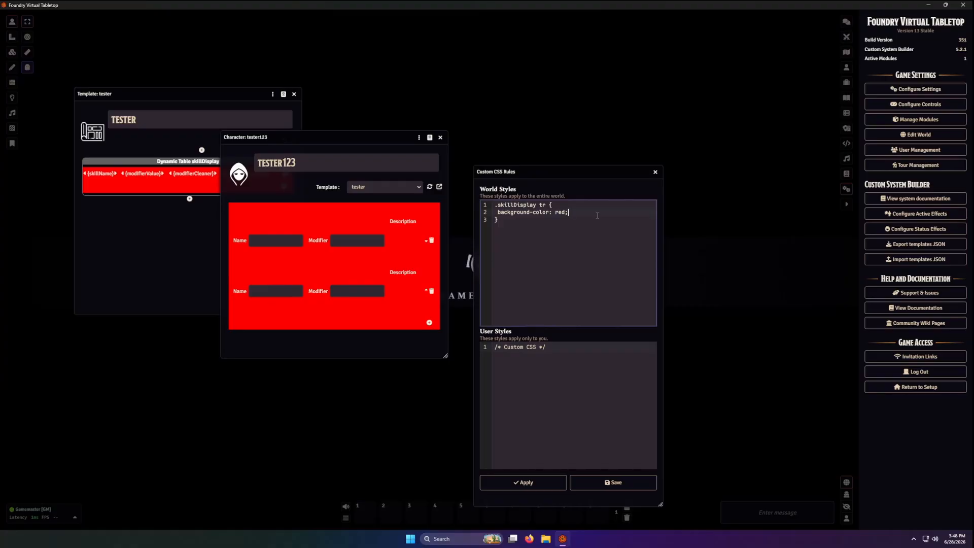
pyautogui.press('Return')
pyautogui.write('border')
pyautogui.press('Up')
pyautogui.press('Delete')
pyautogui.press('Delete')
pyautogui.press('Delete')
pyautogui.press('Delete')
pyautogui.press('Delete')
pyautogui.press('Delete')
pyautogui.press('Delete')
pyautogui.press('Delete')
pyautogui.press('Delete')
pyautogui.press('Delete')
pyautogui.press('Delete')
pyautogui.press('Delete')
pyautogui.press('Delete')
pyautogui.press('Delete')
pyautogui.press('Delete')
pyautogui.press('Delete')
pyautogui.press('Delete')
pyautogui.press('Delete')
pyautogui.press('Delete')
pyautogui.press('Delete')
pyautogui.press('BackSpace')
pyautogui.press('BackSpace')
pyautogui.write('1px solid red;')
pyautogui.click(523, 482)
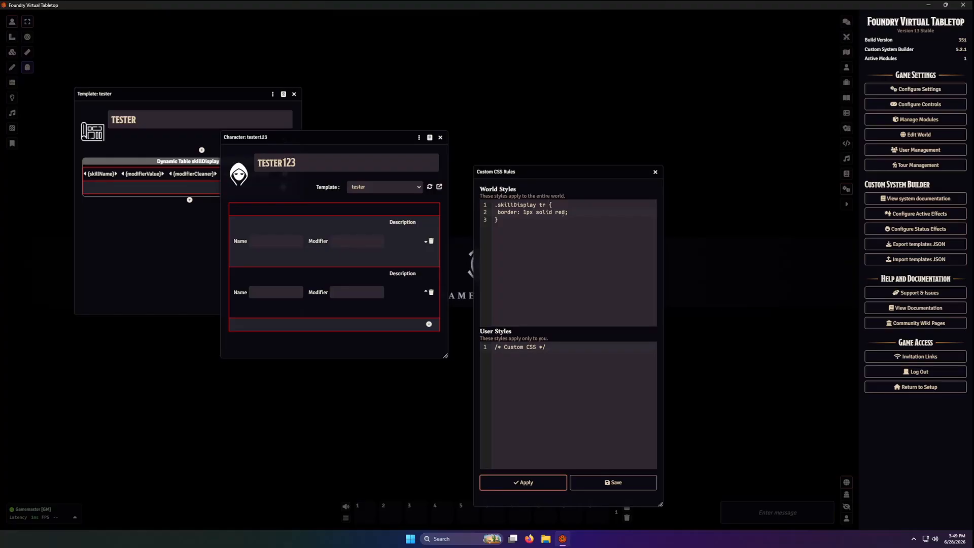
# - Select the border declaration so it can be rewritten
pyautogui.click(570, 210)
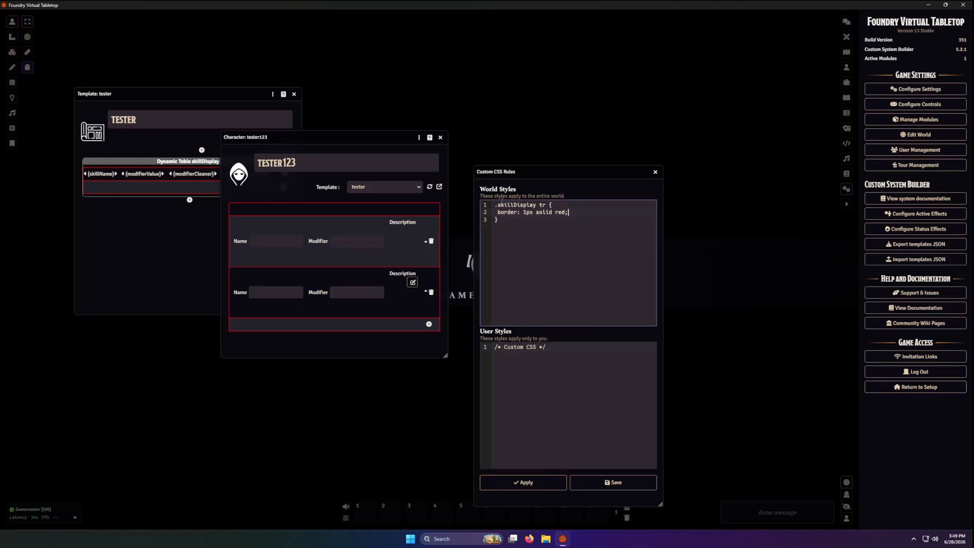
pyautogui.moveTo(577, 213); pyautogui.dragTo(495, 212)
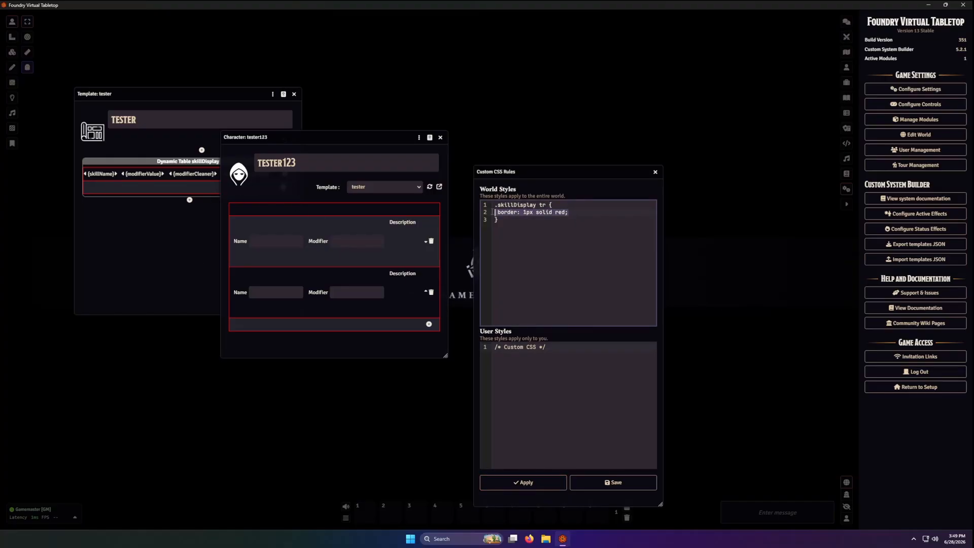
pyautogui.click(587, 213)
# - Write 'display: grid;' and 'grid-template-row: auto auto;' in the row rule, then switch to Firefox's JS Paint
pyautogui.write('display:')
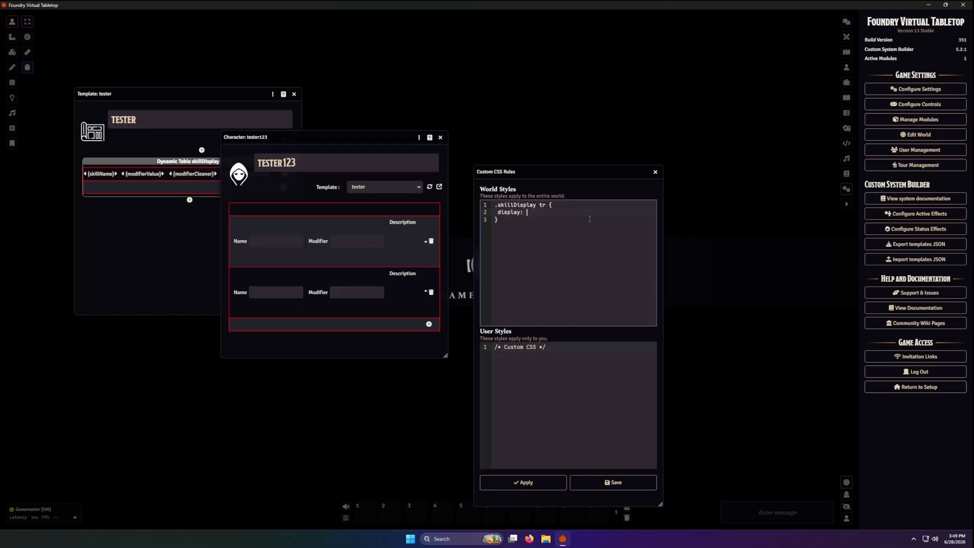
pyautogui.write(' grid;')
pyautogui.press('Return')
pyautogui.write('grid-template-row: auto au')
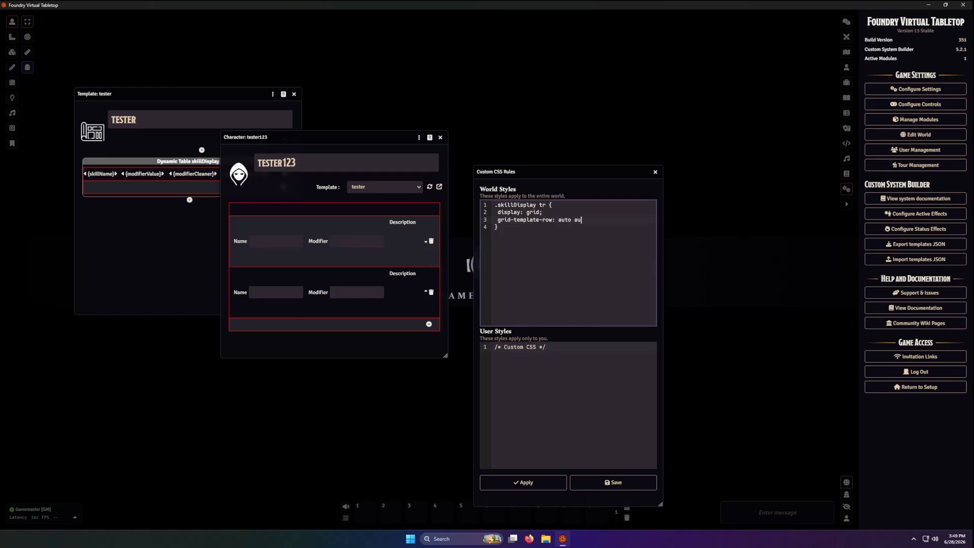
pyautogui.write('to;')
pyautogui.moveTo(498, 219); pyautogui.dragTo(554, 220)
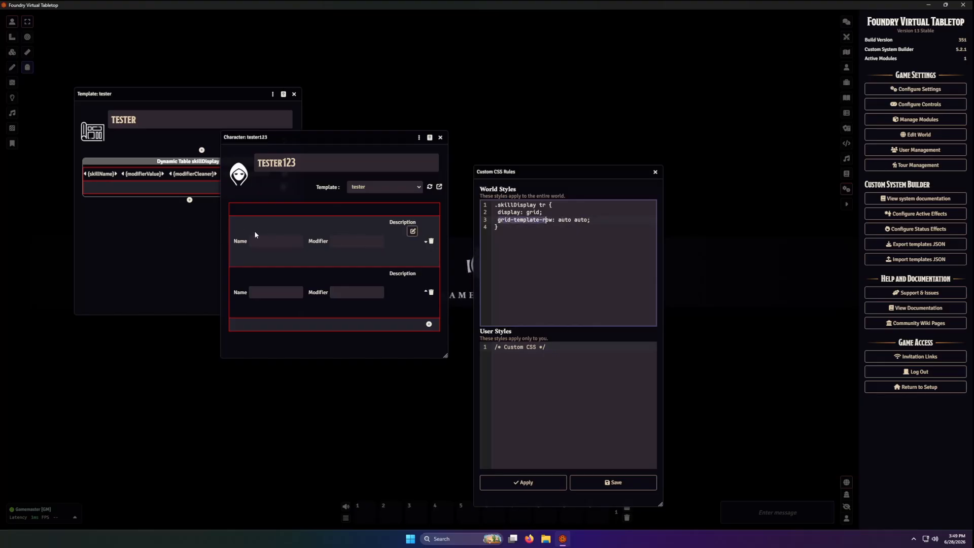
pyautogui.press('End')
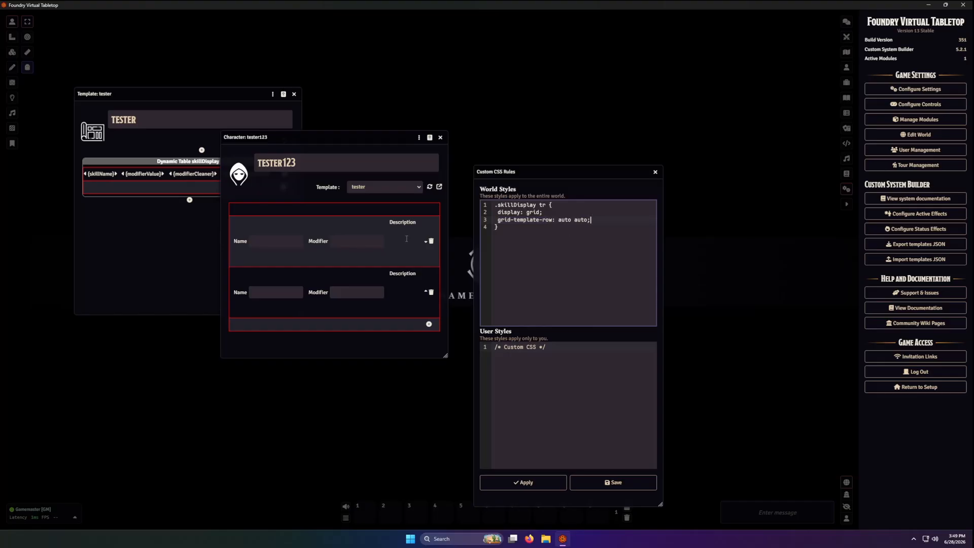
pyautogui.click(577, 216)
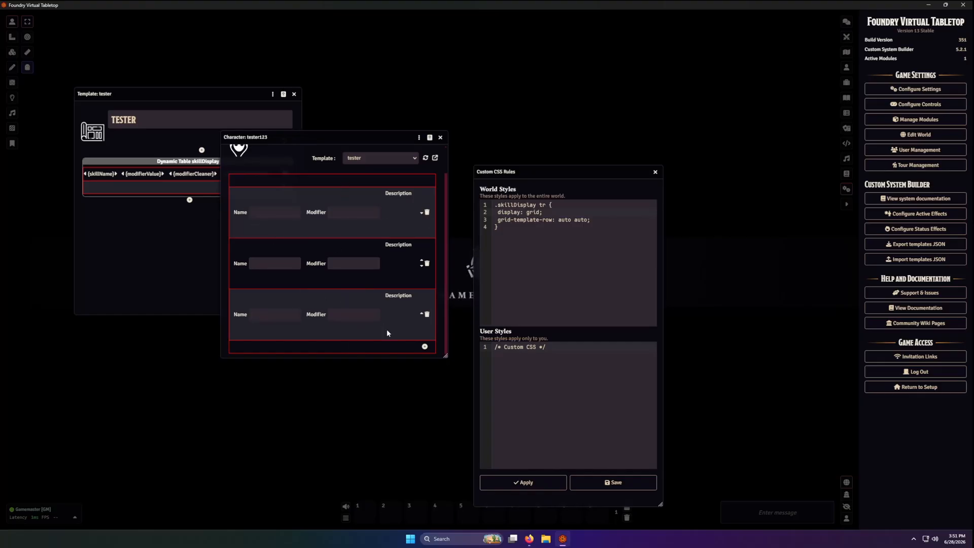
pyautogui.hotkey('alt', 'Tab')
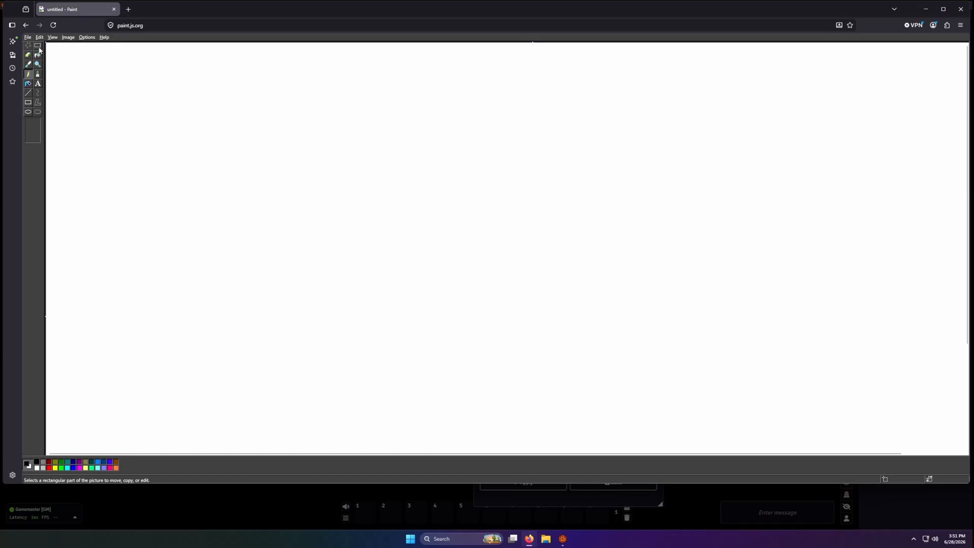
# - Draw an outer frame with four boxes inside and a lower strip beneath it
pyautogui.click(28, 102)
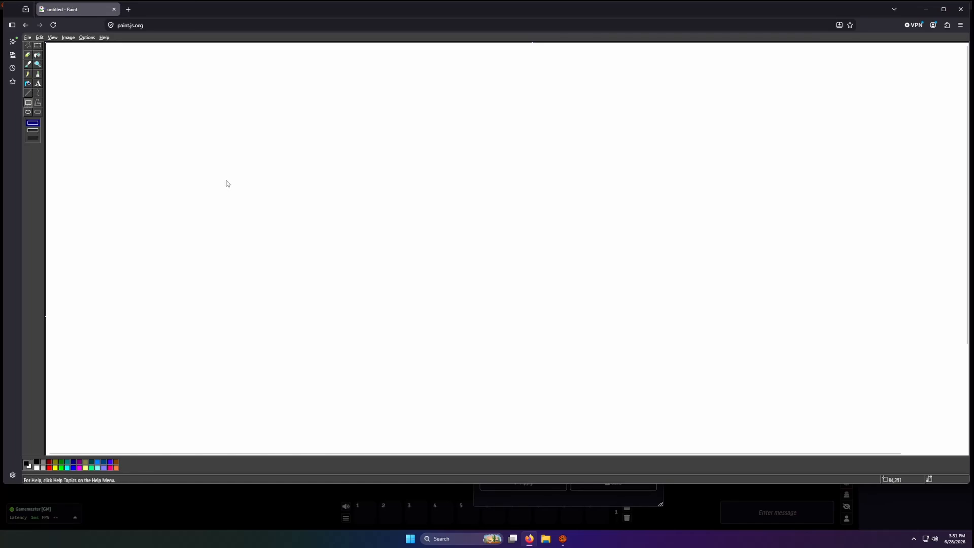
pyautogui.moveTo(137, 123); pyautogui.dragTo(795, 185)
pyautogui.moveTo(160, 173)
pyautogui.mouseDown()
pyautogui.moveTo(237, 140)
pyautogui.moveTo(286, 140)
pyautogui.mouseUp()
pyautogui.moveTo(330, 172); pyautogui.dragTo(432, 142)
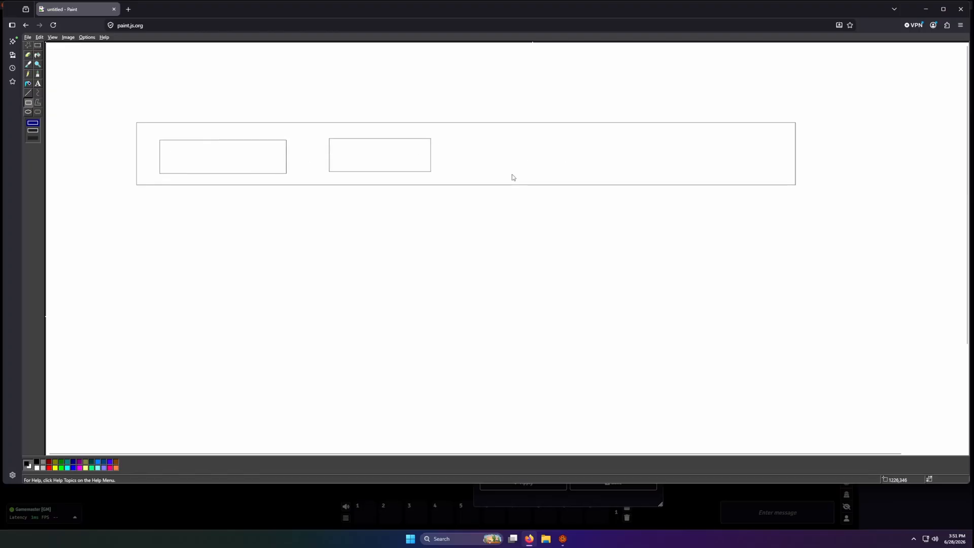
pyautogui.moveTo(511, 174)
pyautogui.mouseDown()
pyautogui.moveTo(626, 146)
pyautogui.moveTo(620, 139)
pyautogui.mouseUp()
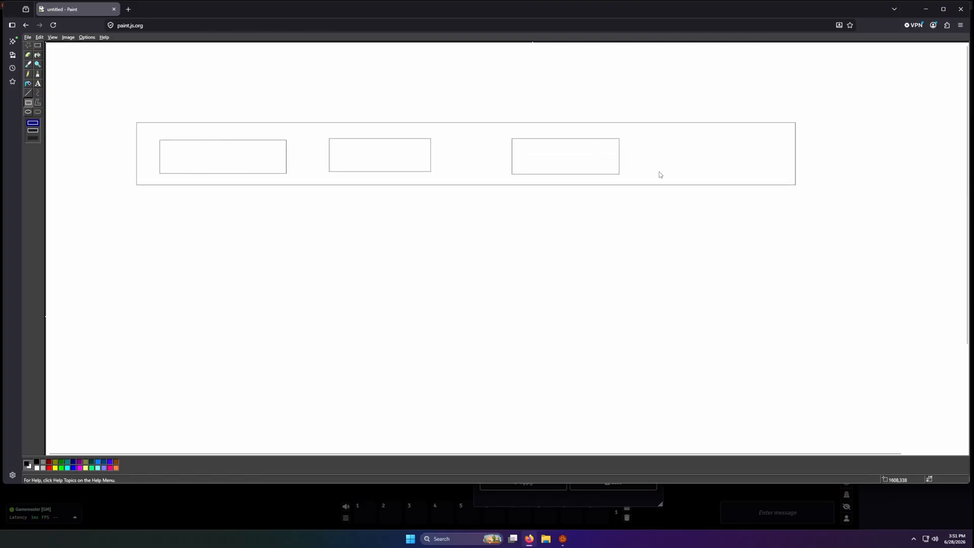
pyautogui.moveTo(658, 170); pyautogui.dragTo(767, 135)
pyautogui.moveTo(137, 186); pyautogui.dragTo(797, 244)
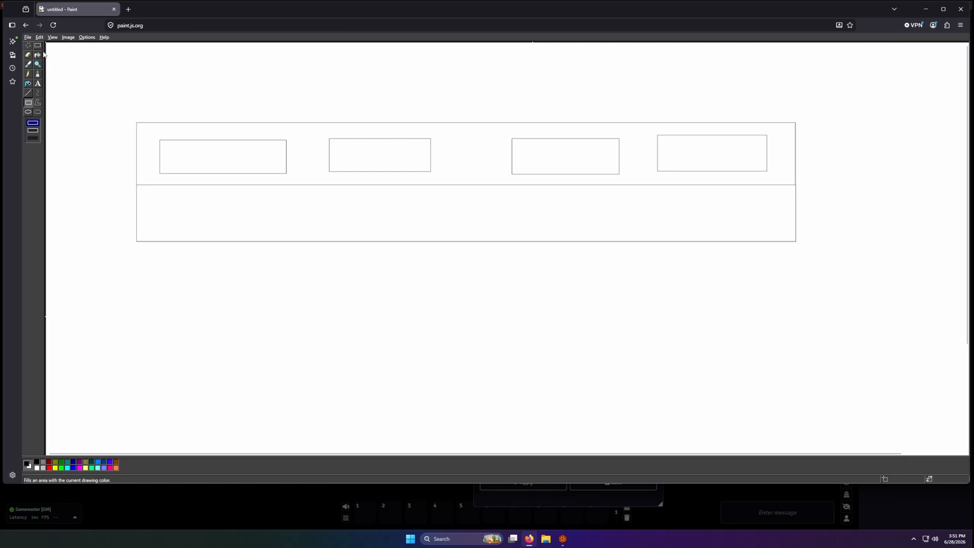
# - Add a small box right of the fourth box and a wide box in the lower strip
pyautogui.moveTo(772, 143); pyautogui.dragTo(788, 161)
pyautogui.click(37, 45)
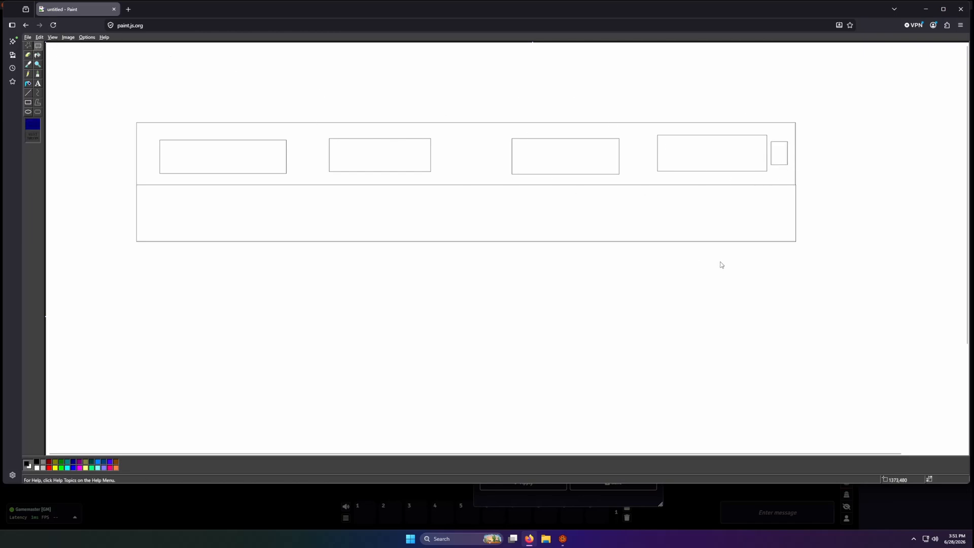
pyautogui.moveTo(645, 173); pyautogui.dragTo(771, 129)
pyautogui.press('Escape')
pyautogui.click(29, 102)
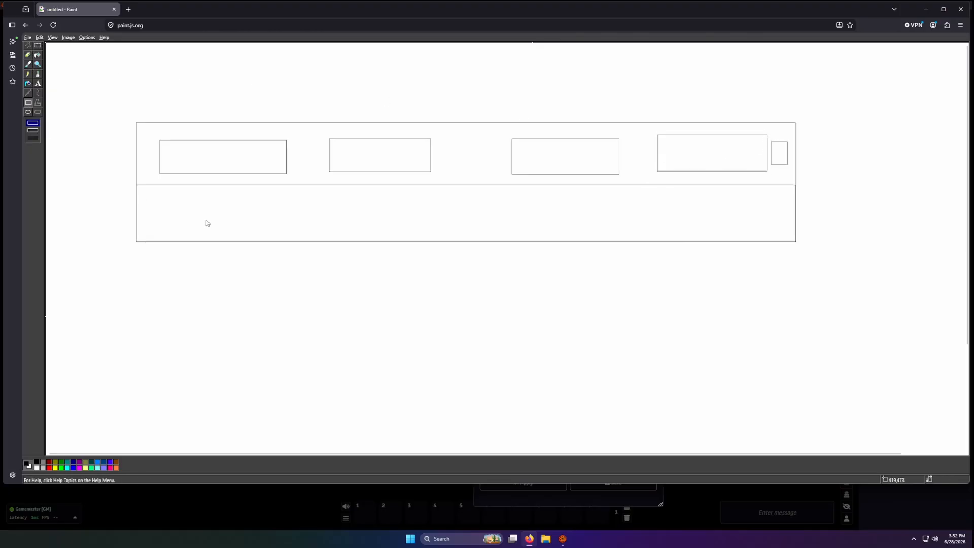
pyautogui.moveTo(155, 196); pyautogui.dragTo(783, 232)
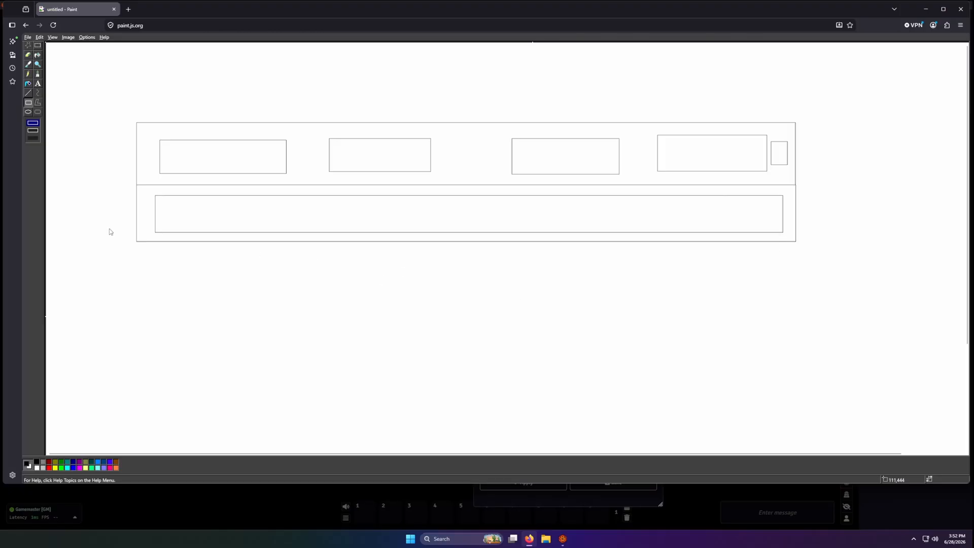
# - Add a valueless 'grid-template-columns:' line below grid-template-row in the skill row rule
pyautogui.click(926, 9)
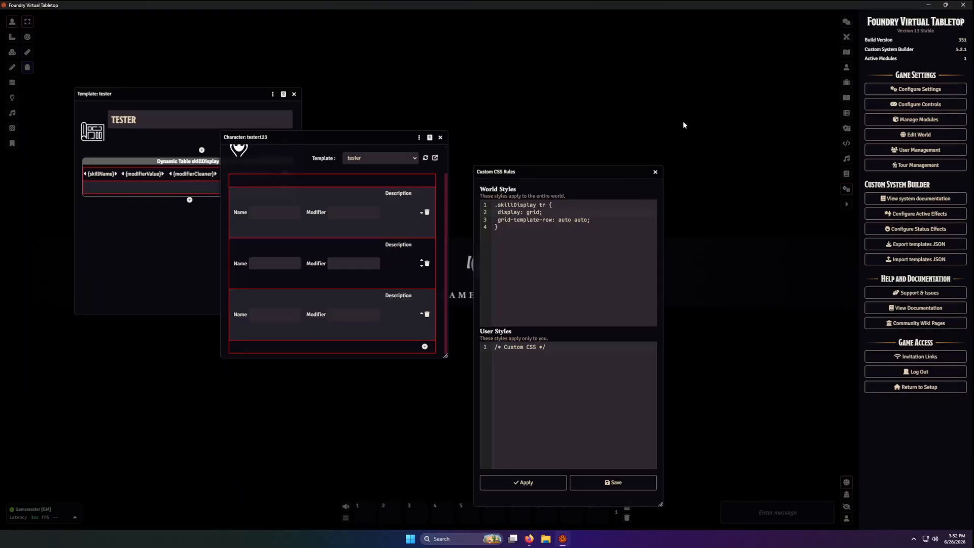
pyautogui.click(594, 225)
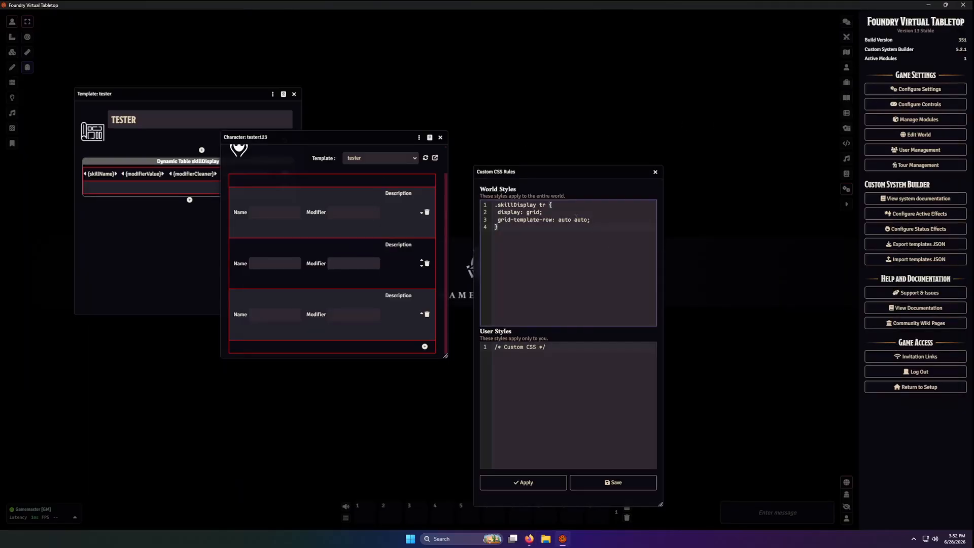
pyautogui.click(599, 222)
pyautogui.press('Return')
pyautogui.write('grid-template')
pyautogui.hotkey('ctrl', 'BackSpace')
pyautogui.write('template-columns:')
pyautogui.press('BackSpace')
pyautogui.press('BackSpace')
pyautogui.press('BackSpace')
pyautogui.write('ns:')
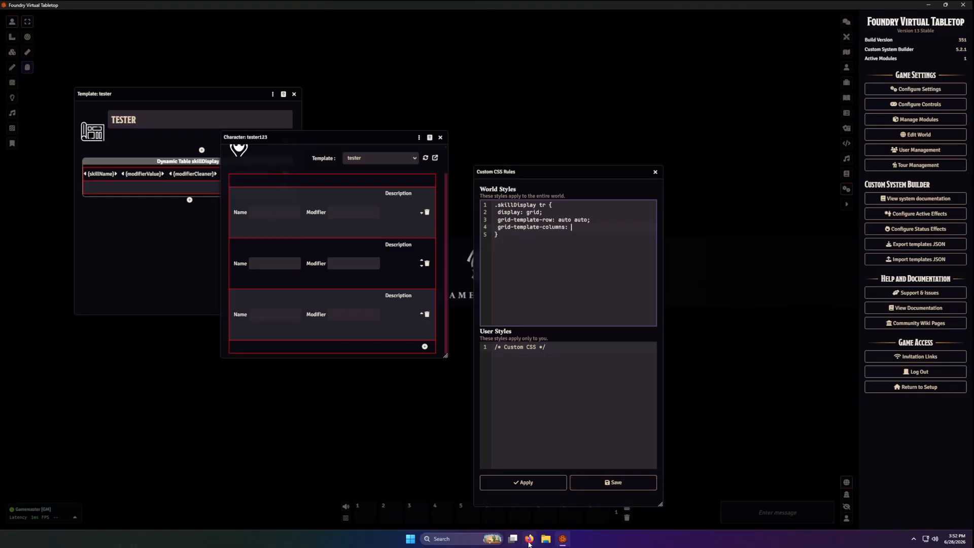
pyautogui.click(528, 539)
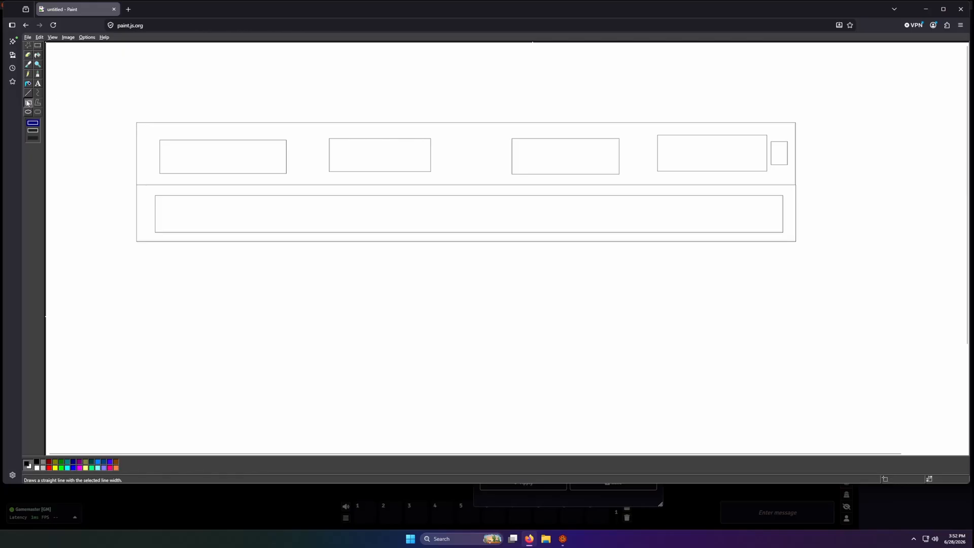
# - Split the mockup into four columns with three column boxes, undoing one stray outline
pyautogui.moveTo(136, 125); pyautogui.dragTo(298, 241)
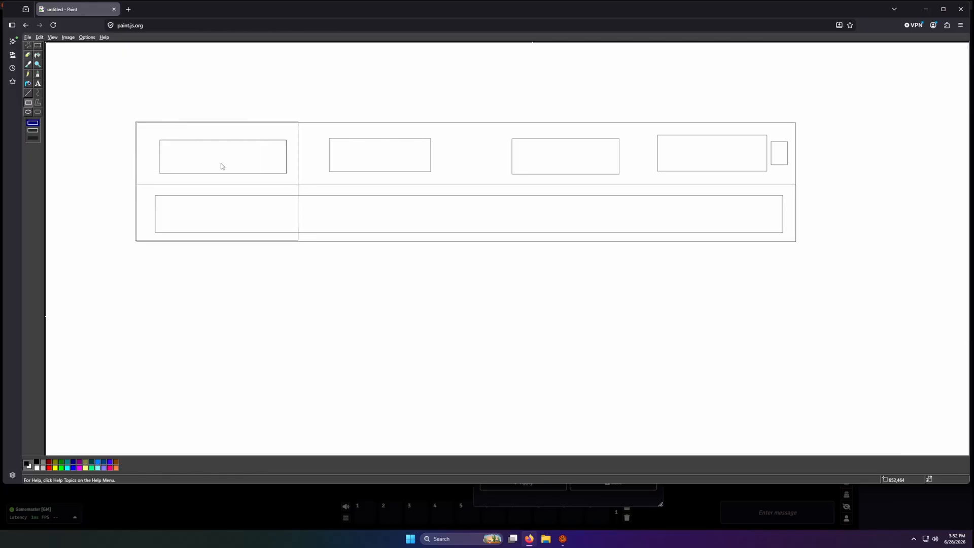
pyautogui.moveTo(298, 122); pyautogui.dragTo(458, 242)
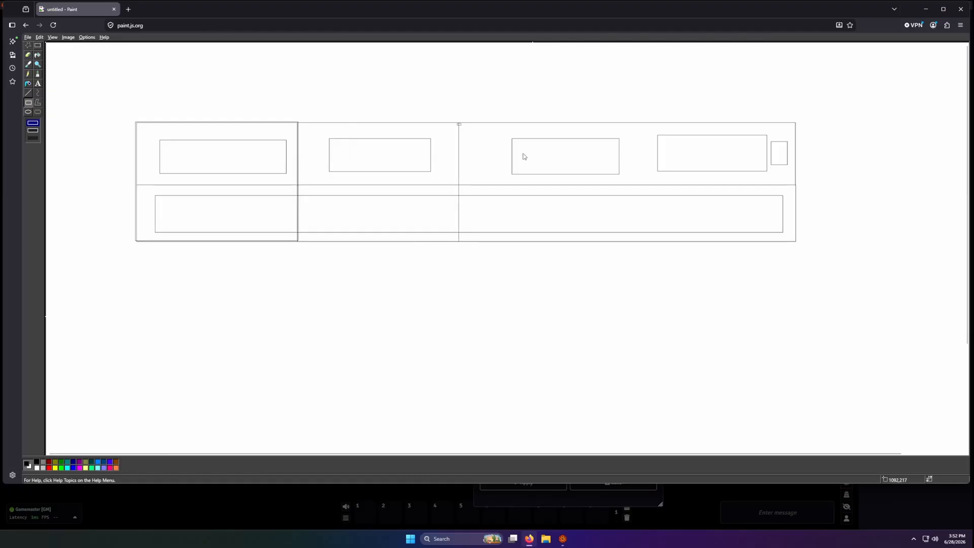
pyautogui.moveTo(524, 156); pyautogui.dragTo(634, 241)
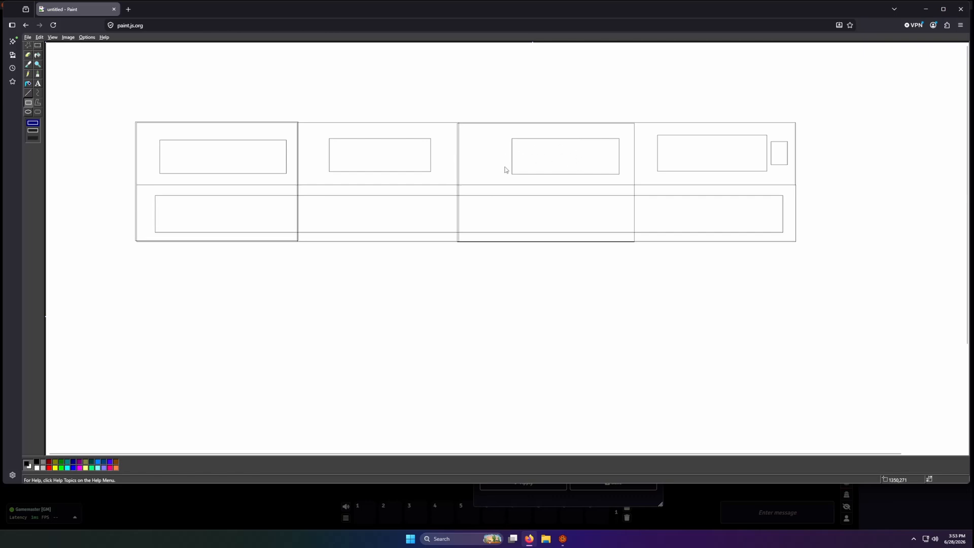
pyautogui.moveTo(482, 128); pyautogui.dragTo(628, 185)
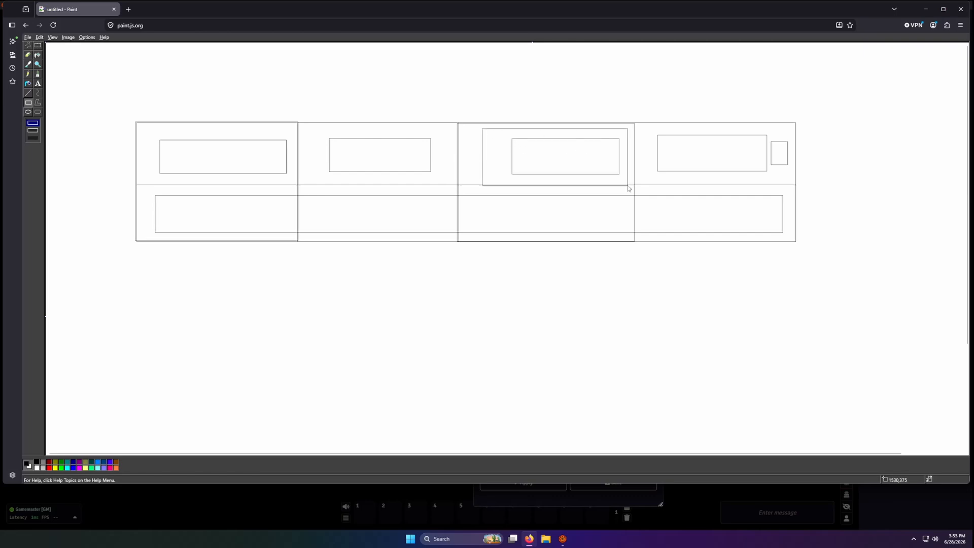
pyautogui.hotkey('ctrl', 'z')
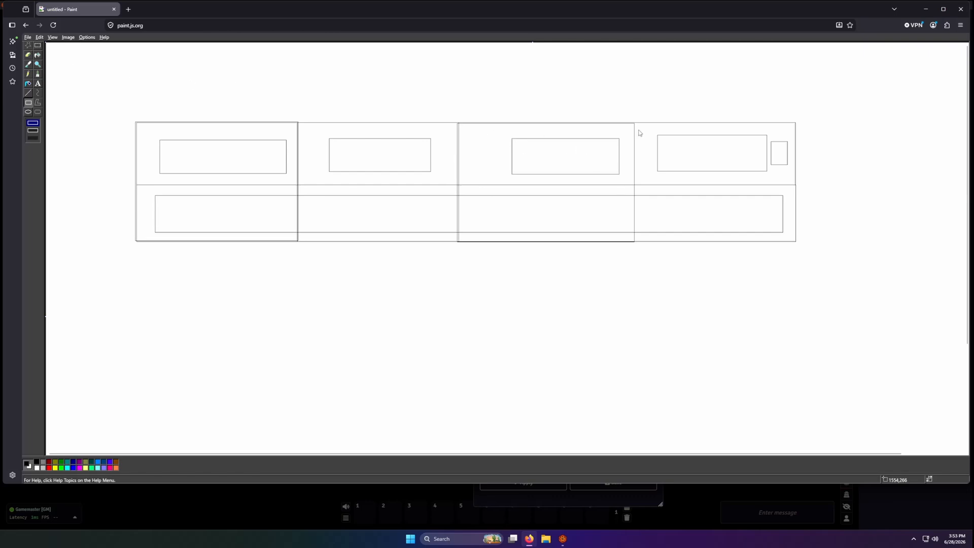
pyautogui.click(925, 10)
# - Give grid-template-columns the value 'repeat(3, auto) 40px;' and close the row rule
pyautogui.click(597, 252)
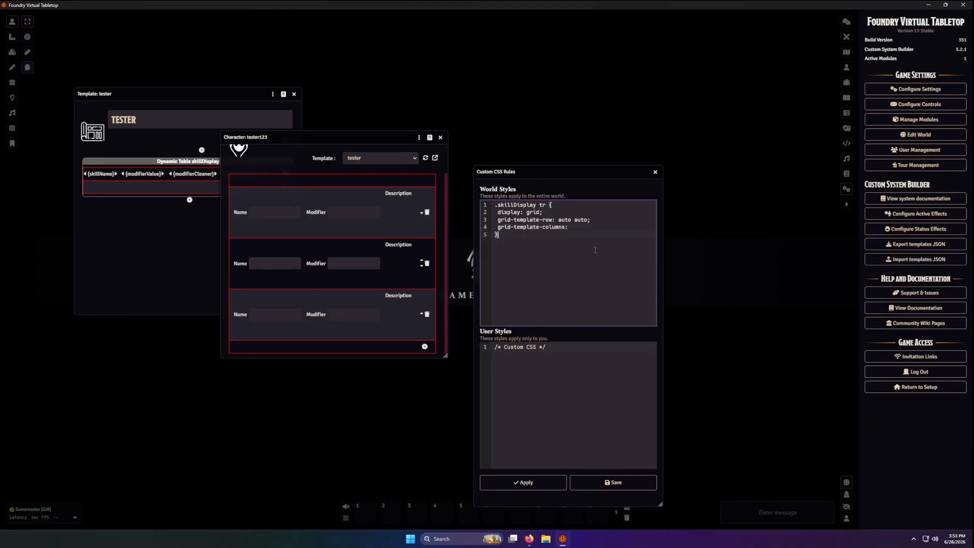
pyautogui.press('Return')
pyautogui.write('repeat()3, auto) 40px;')
pyautogui.press('Return')
pyautogui.write('}')
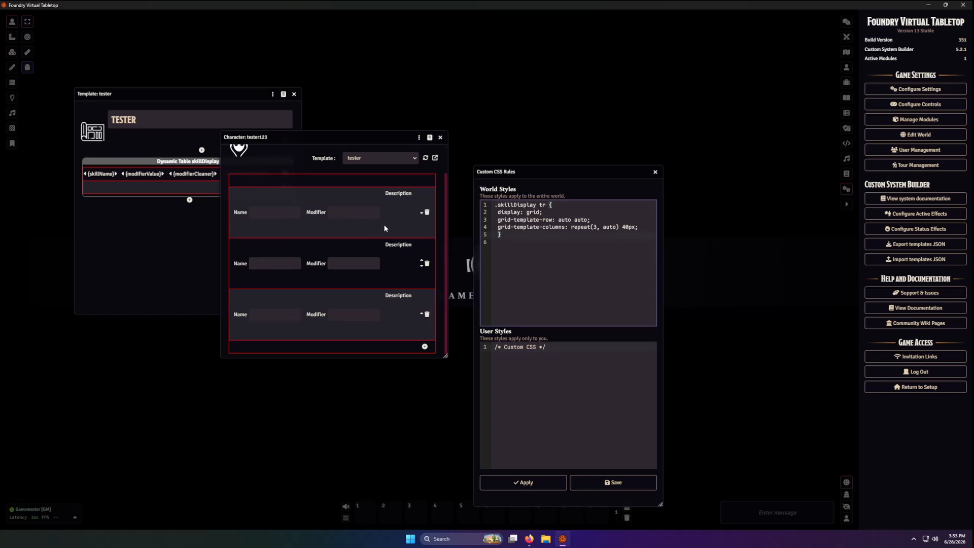
# - Begin a second rule below with the selector '.skillDisplay tr td:'
pyautogui.moveTo(404, 199)
pyautogui.click(619, 229)
pyautogui.click(602, 235)
pyautogui.press('Return')
pyautogui.write('.skillDisplay tr ')
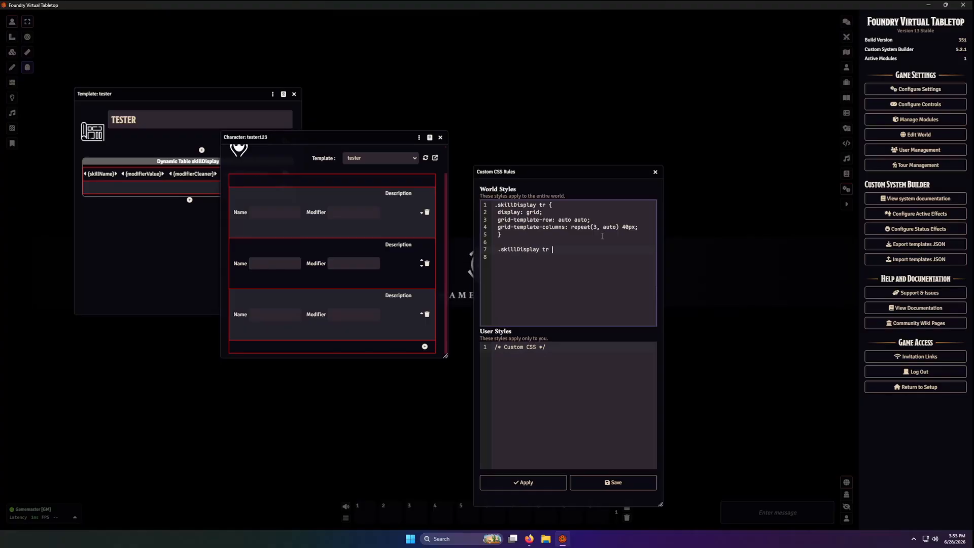
pyautogui.write('td:nth-child')
# - Complete the selector as '.skillDisplay tr td:nth-child(4)' and open its brace block
pyautogui.moveTo(202, 92); pyautogui.dragTo(185, 91)
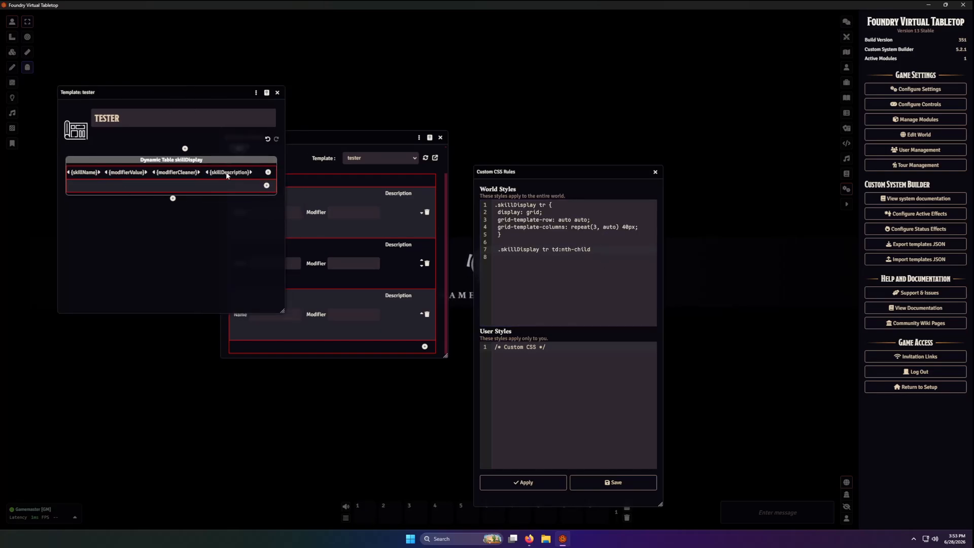
pyautogui.click(606, 248)
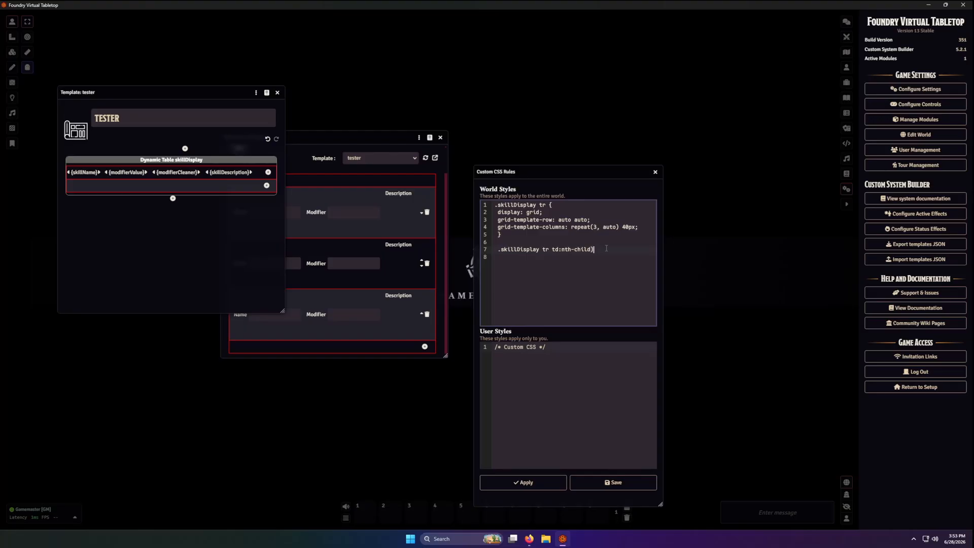
pyautogui.write('(4)')
pyautogui.press('Return')
pyautogui.press('BackSpace')
pyautogui.write('{')
pyautogui.press('Return')
# - Add 'background-color: red;' inside the nth-child(4) rule
pyautogui.write('backgroun')
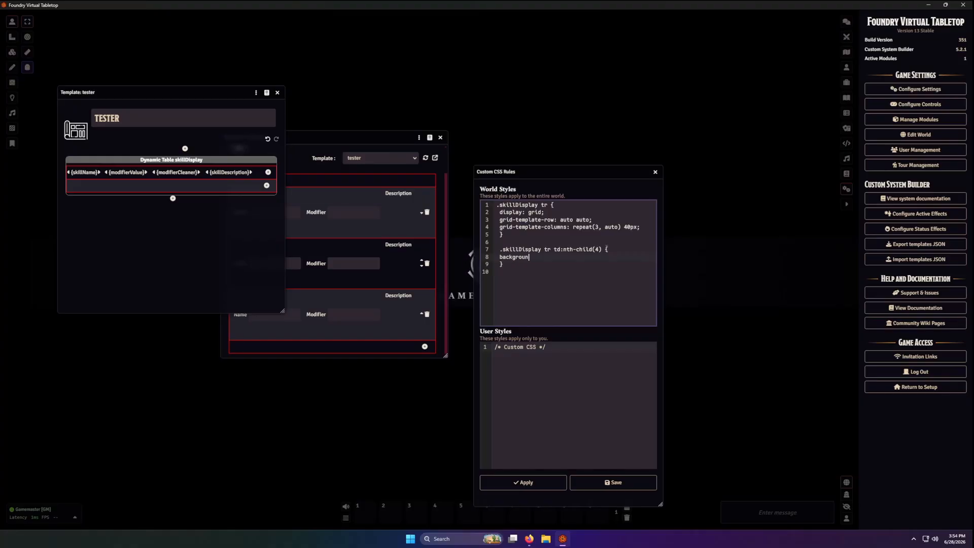
pyautogui.write('d')
pyautogui.press('BackSpace')
pyautogui.write('-clor:')
pyautogui.press('BackSpace')
pyautogui.press('BackSpace')
pyautogui.press('BackSpace')
pyautogui.press('BackSpace')
pyautogui.write('olor: red;')
pyautogui.moveTo(561, 227); pyautogui.dragTo(461, 199)
pyautogui.press('BackSpace')
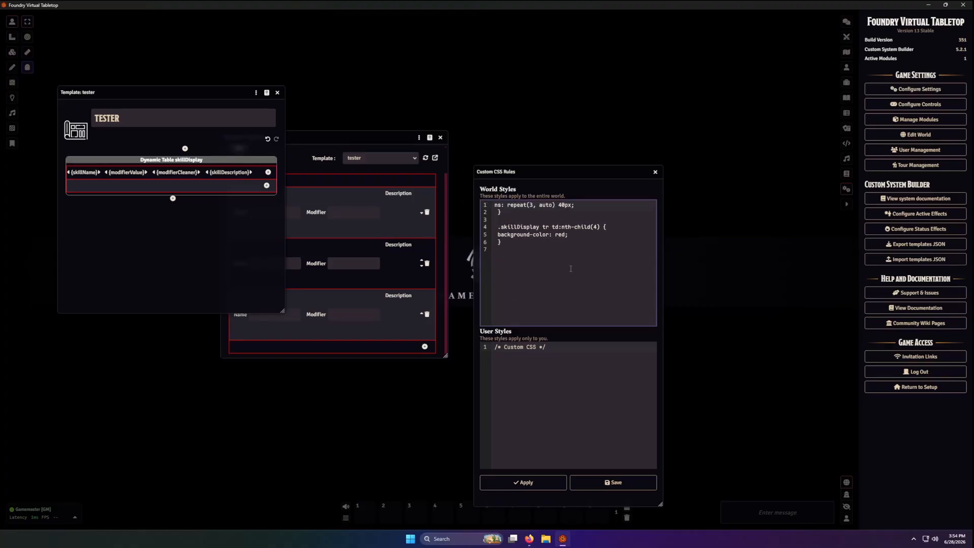
# - Apply the styles so each row's fourth description cell turns red, then restore the first rule
pyautogui.hotkey('ctrl', 'z')
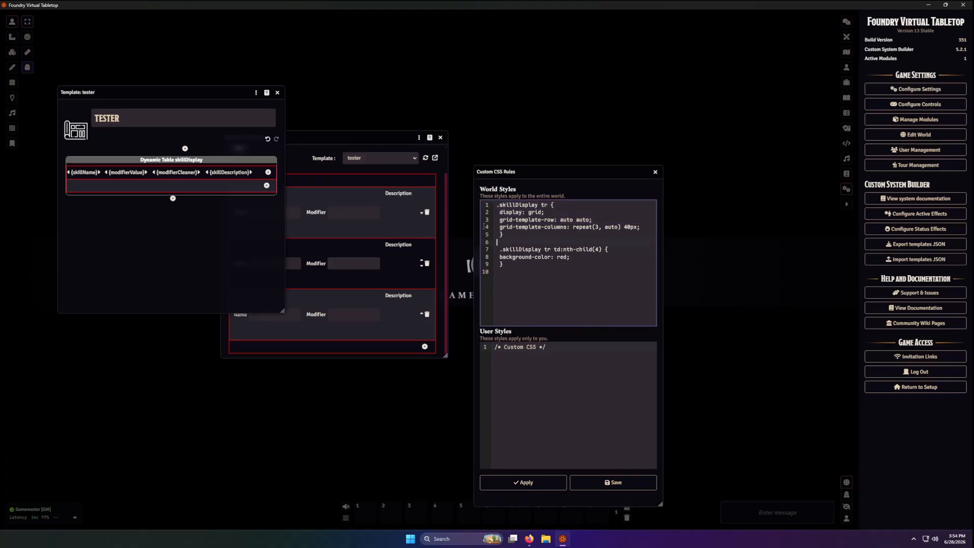
pyautogui.press('BackSpace')
pyautogui.click(523, 482)
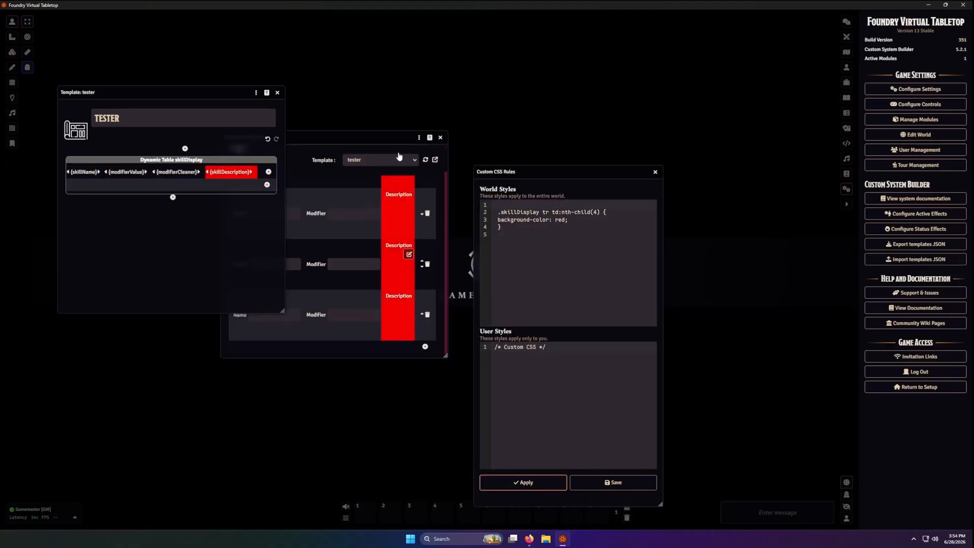
pyautogui.click(582, 257)
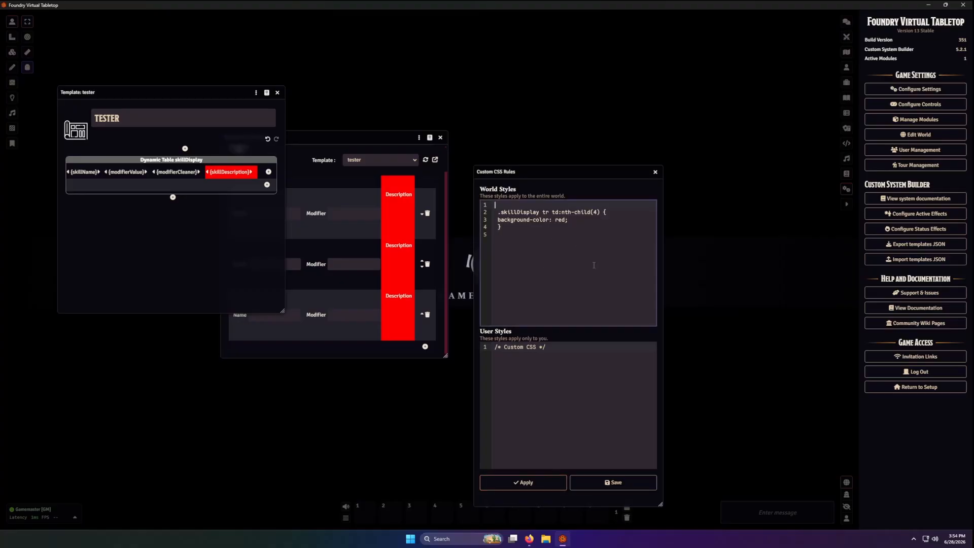
pyautogui.hotkey('ctrl', 'z')
pyautogui.moveTo(582, 258); pyautogui.dragTo(470, 260)
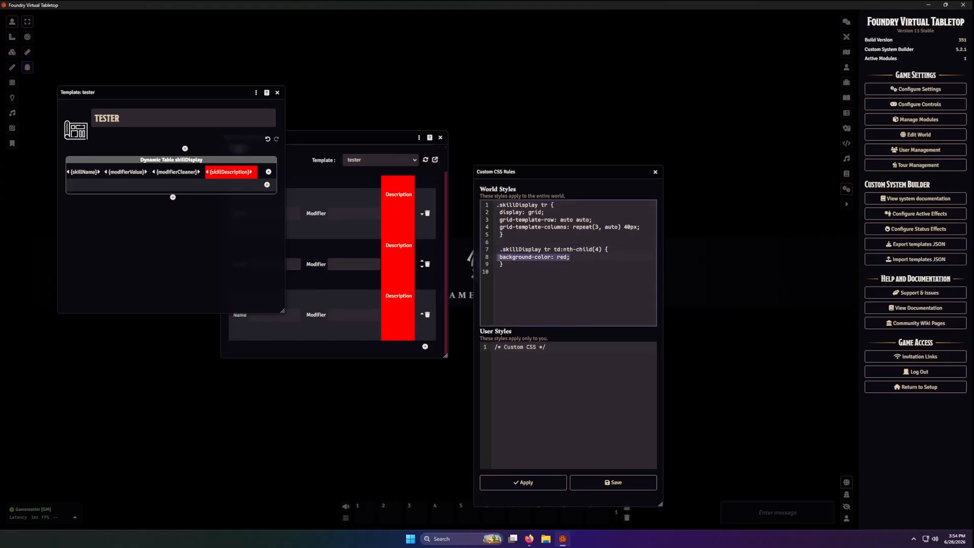
# - Replace the nth-child(4) rule's red background with grid-row: 2; and grid-column: 1/-1;
pyautogui.press('BackSpace')
pyautogui.write('gr')
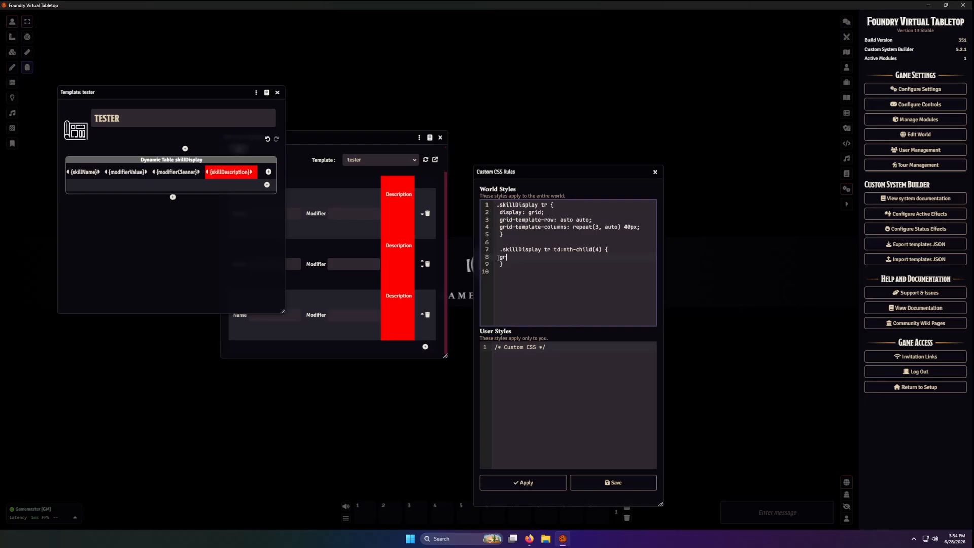
pyautogui.write('id-r')
pyautogui.write('ow: 2;')
pyautogui.write('mn')
pyautogui.write(': 1')
pyautogui.press('BackSpace')
pyautogui.write('/-4')
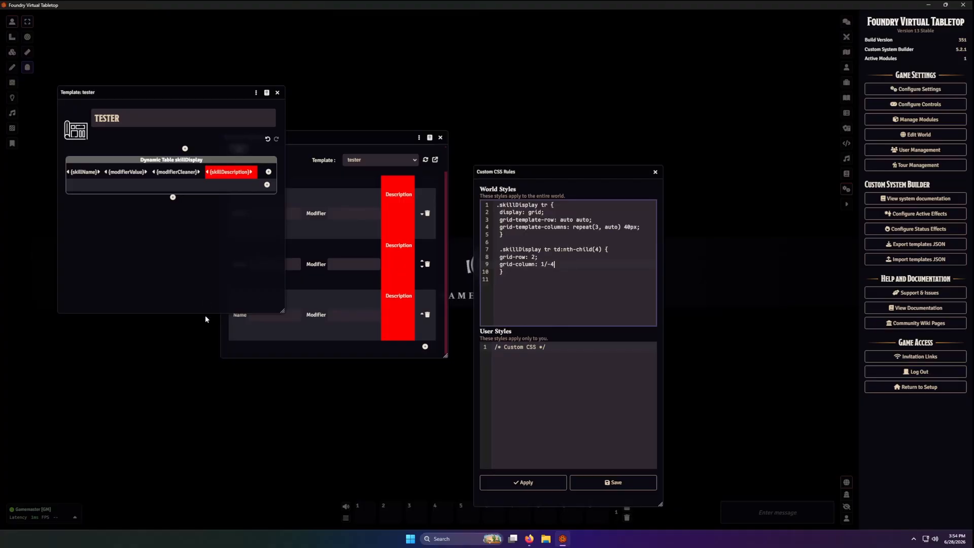
pyautogui.press('BackSpace')
pyautogui.write('1;')
# - Apply the full-width description CSS and move the rules dialog so the character sheet is visible
pyautogui.click(528, 482)
pyautogui.moveTo(552, 175); pyautogui.dragTo(617, 168)
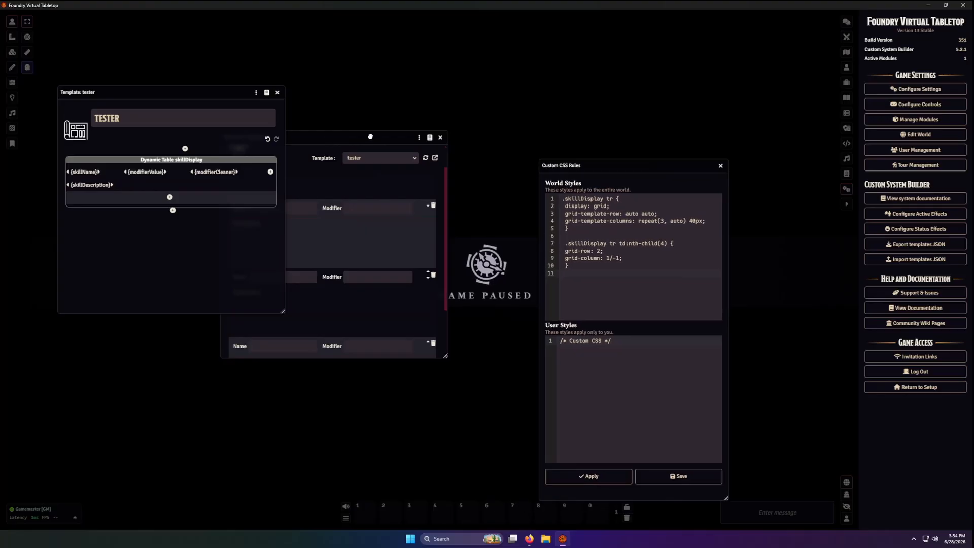
pyautogui.moveTo(310, 137); pyautogui.dragTo(401, 128)
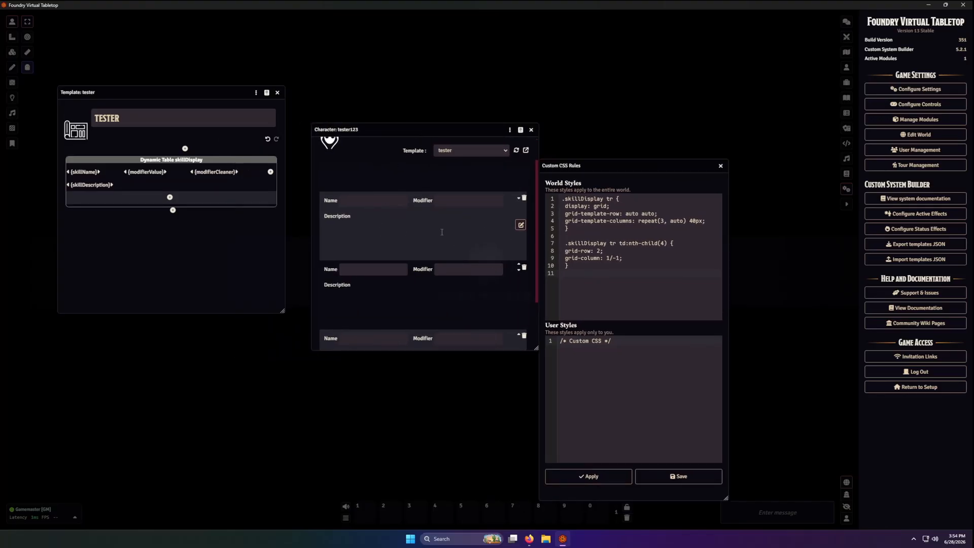
pyautogui.scroll(-2, 480, 285)
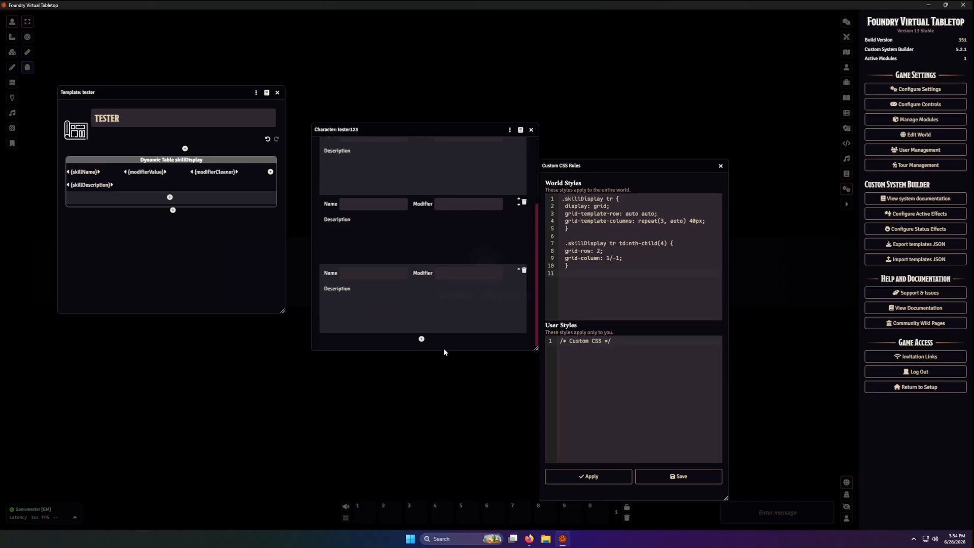
# - Add a skill row, then delete three rows from tester123's sheet
pyautogui.click(421, 340)
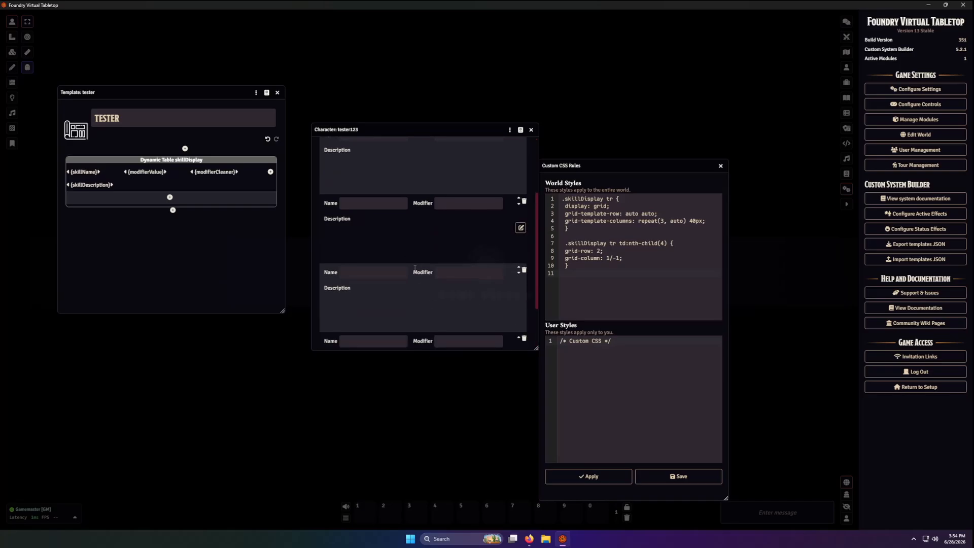
pyautogui.click(525, 273)
pyautogui.click(525, 203)
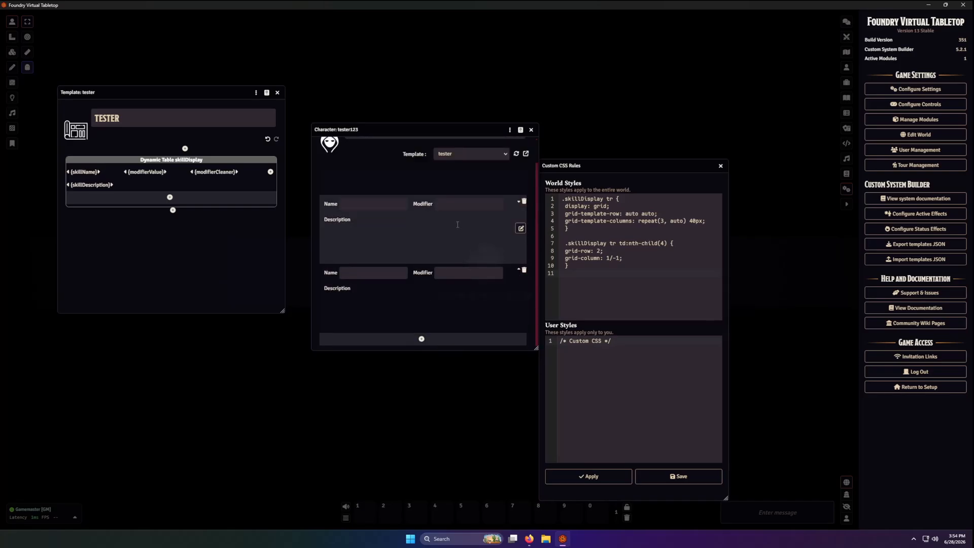
pyautogui.click(507, 247)
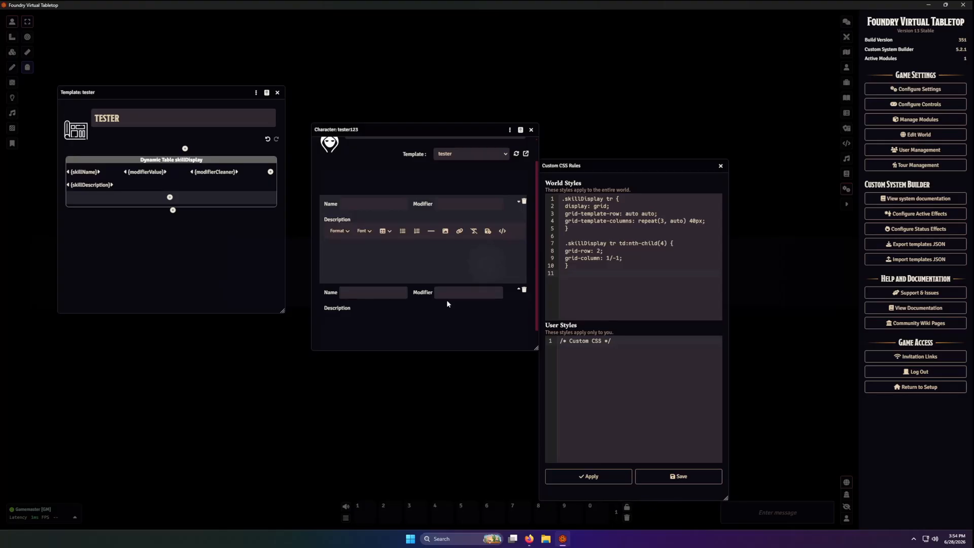
# - Enter 'wewewwewweweew' as the first row's description and save it
pyautogui.click(468, 250)
pyautogui.write('wewewwewweweew')
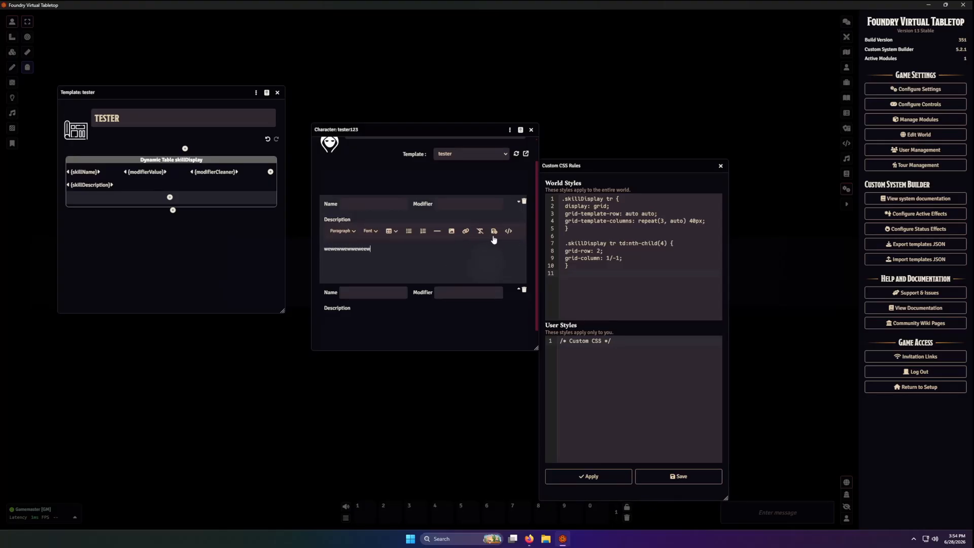
pyautogui.click(509, 208)
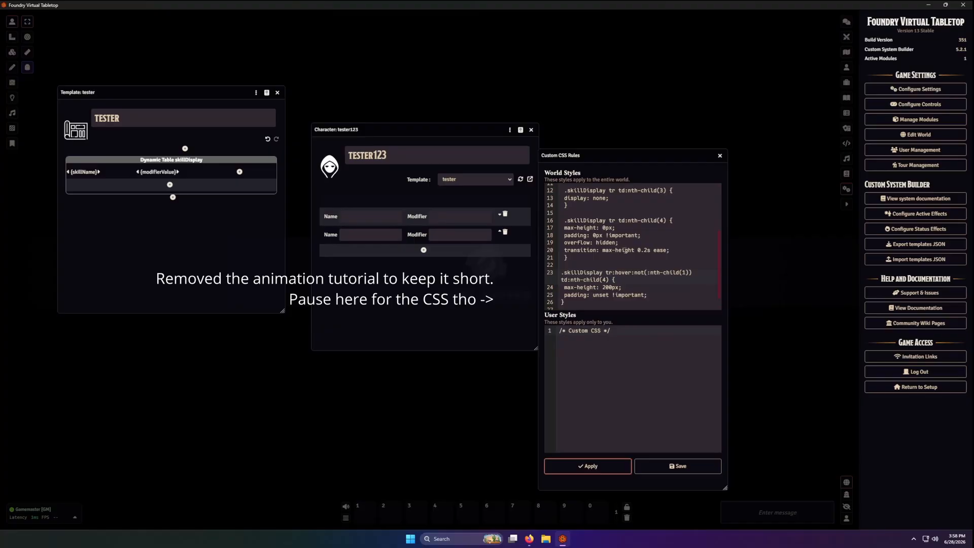
# - Collapse the Custom CSS Rules window and move it out of the way
pyautogui.scroll(-1, 625, 250)
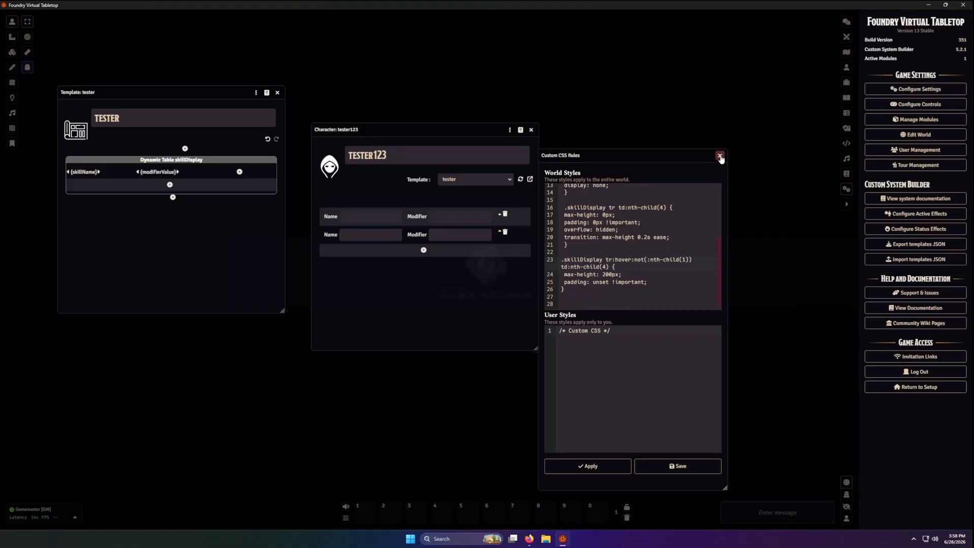
pyautogui.doubleClick(569, 152)
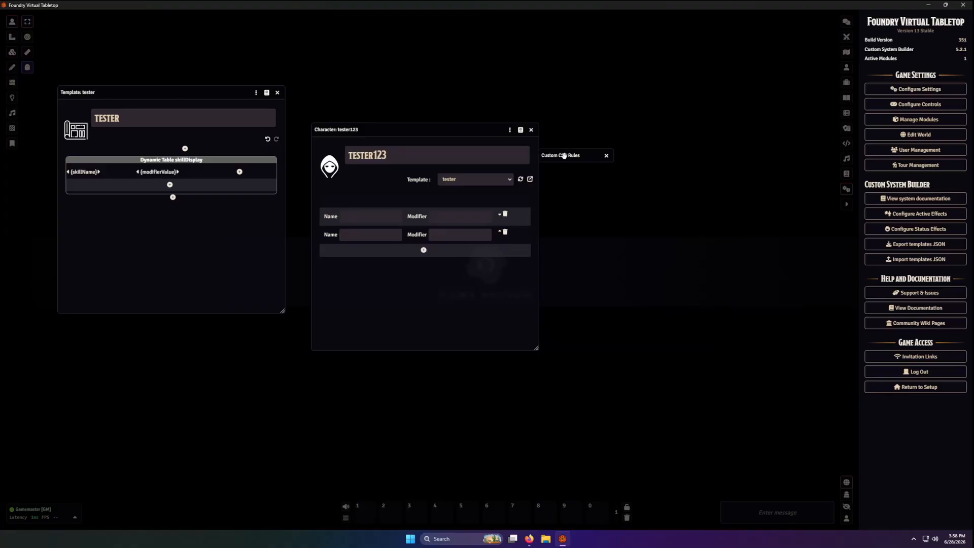
pyautogui.moveTo(565, 153); pyautogui.dragTo(769, 36)
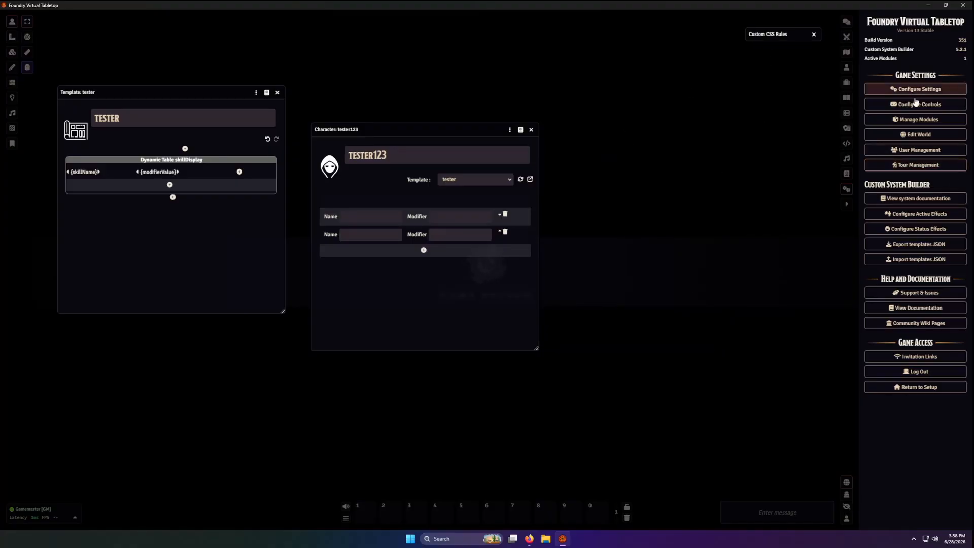
# - Save the module settings, reload the world, and show the Actors directory
pyautogui.click(930, 120)
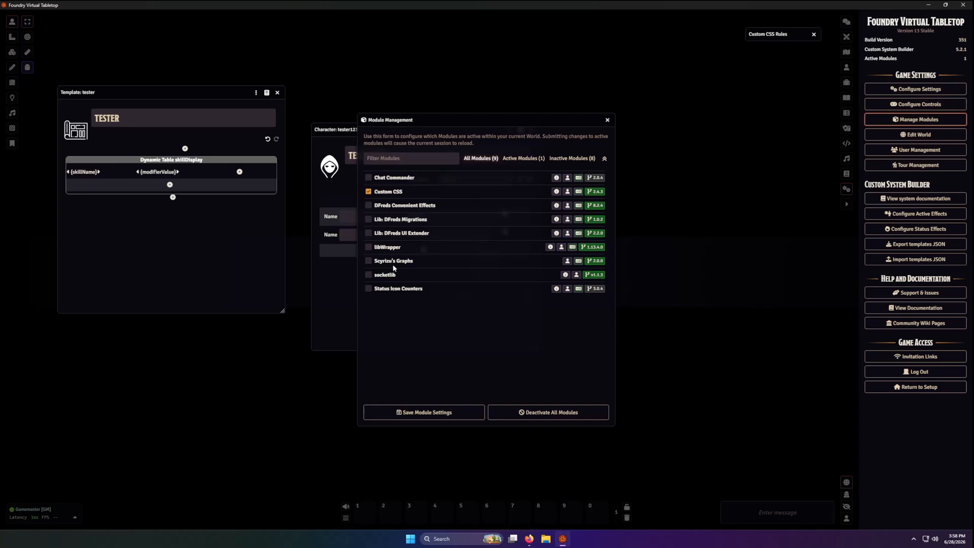
pyautogui.click(428, 413)
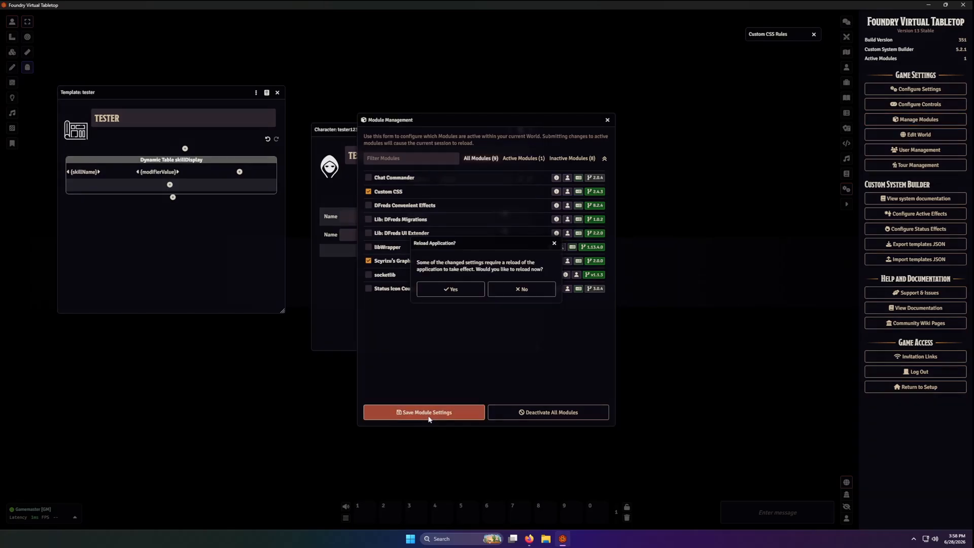
pyautogui.click(454, 289)
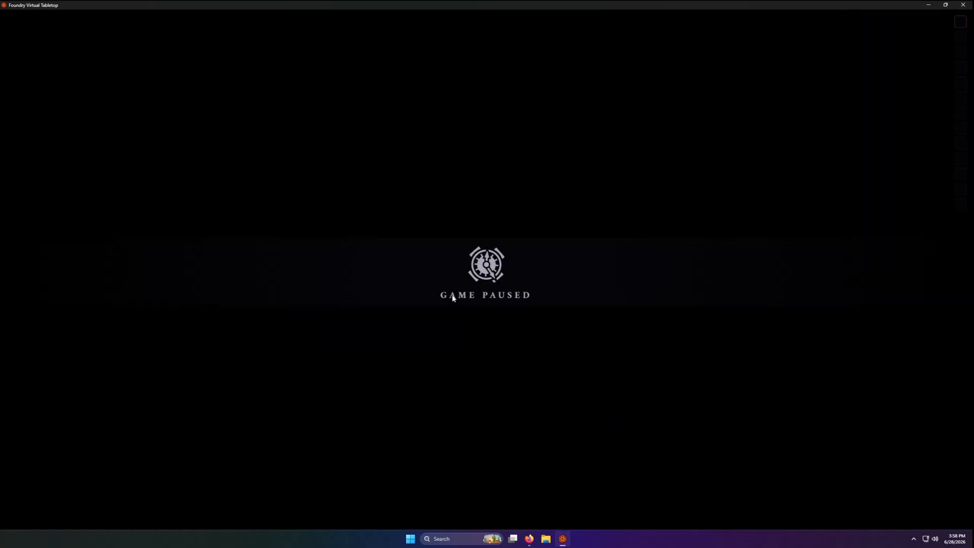
pyautogui.click(960, 68)
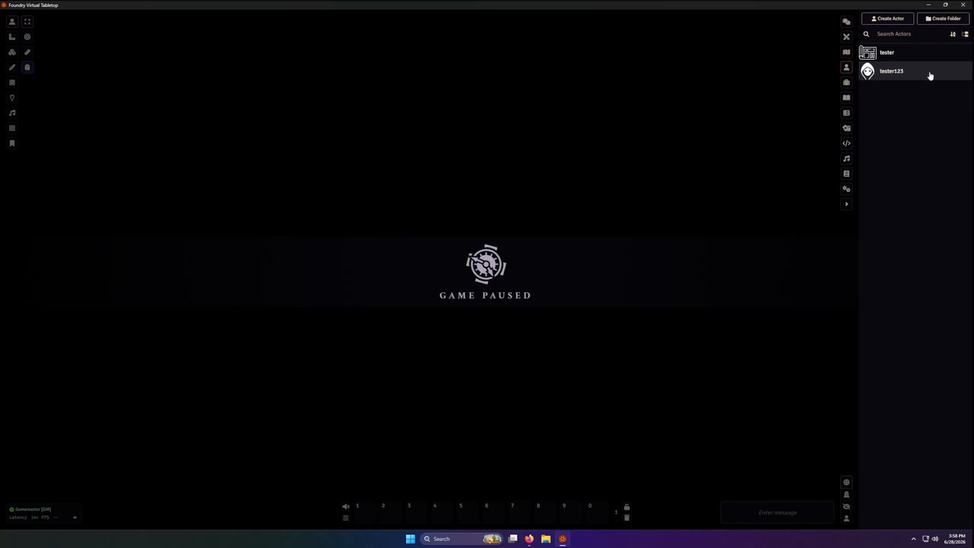
# - Open tester123 and the tester template, then add an SG - MR Dynamic Table keyed mrTest
pyautogui.click(930, 76)
pyautogui.click(887, 52)
pyautogui.moveTo(479, 162); pyautogui.dragTo(90, 139)
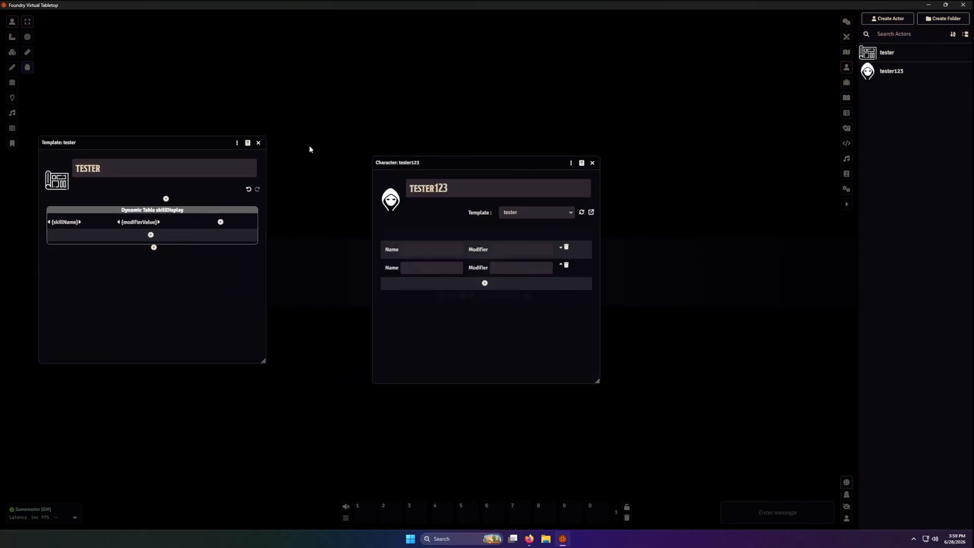
pyautogui.click(450, 56)
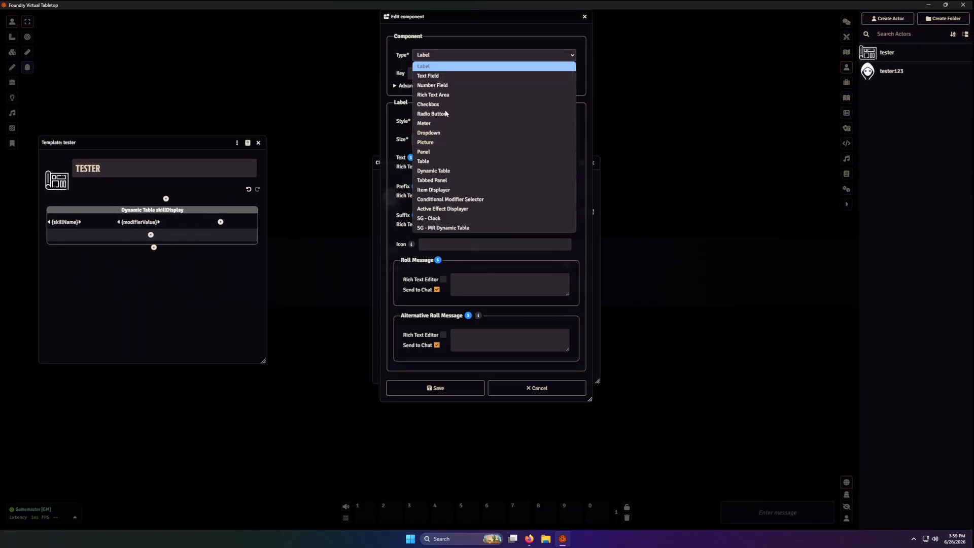
pyautogui.click(456, 228)
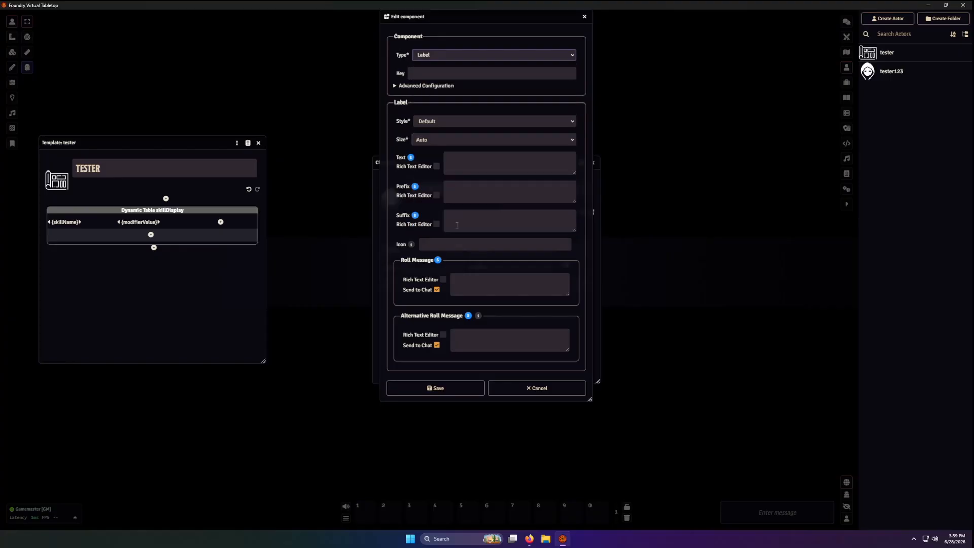
pyautogui.click(476, 72)
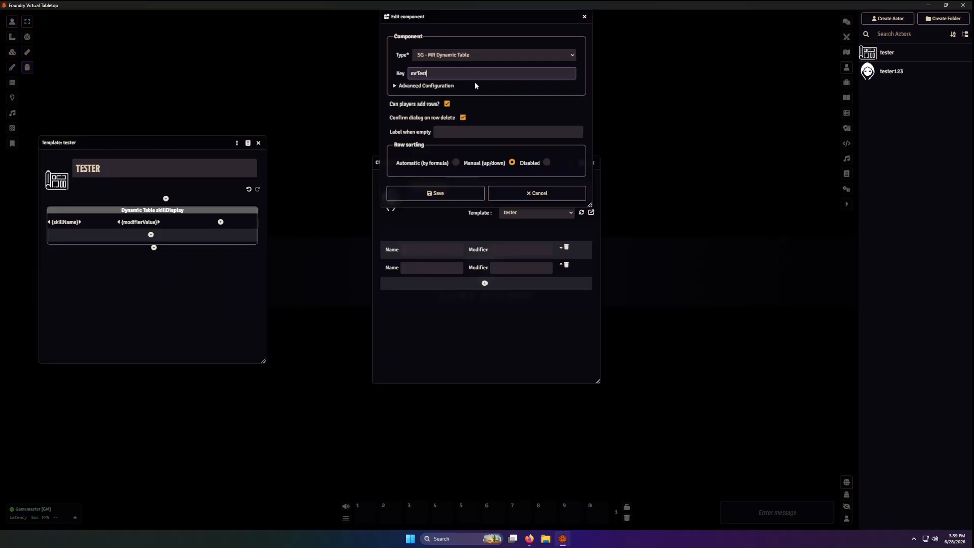
pyautogui.click(467, 197)
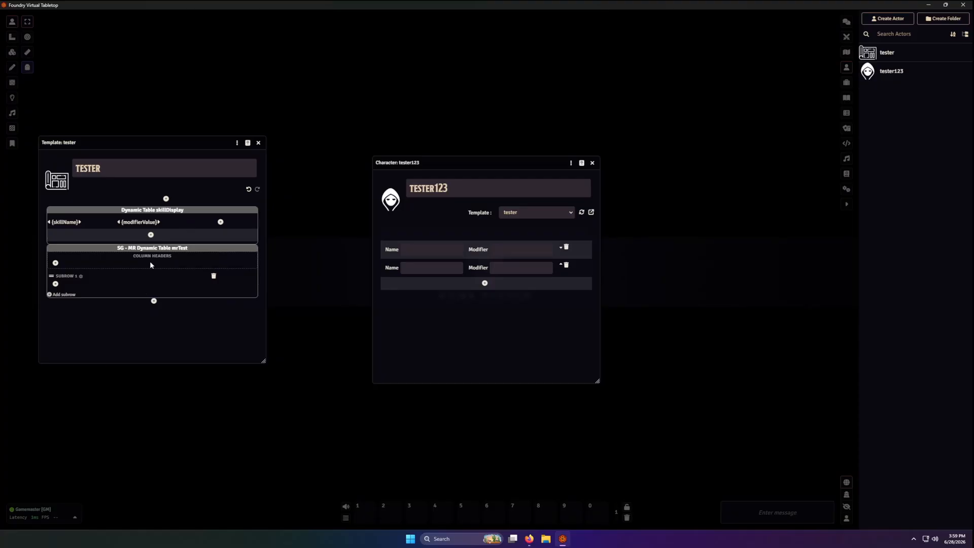
# - Add a Text Field keyed skillNameMR to the mrTest subrow
pyautogui.click(56, 284)
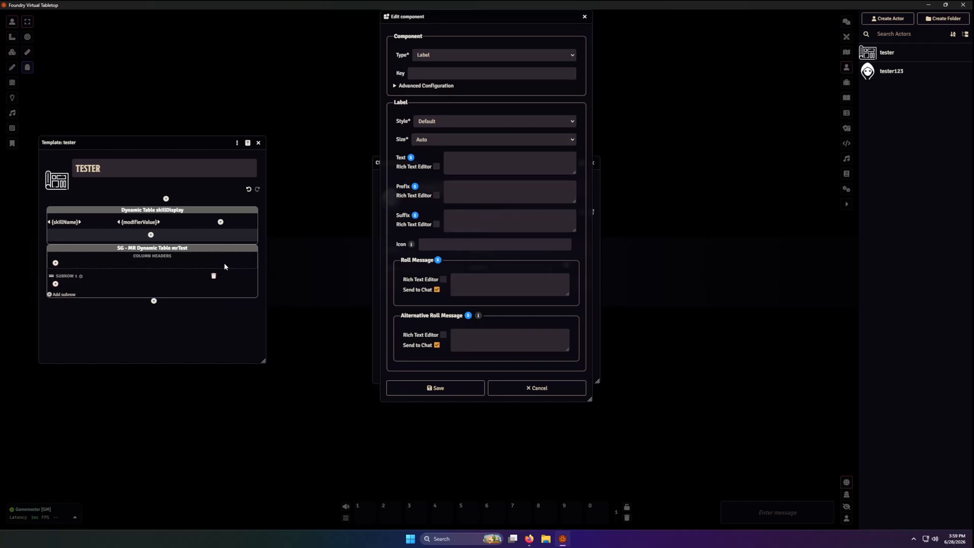
pyautogui.click(446, 55)
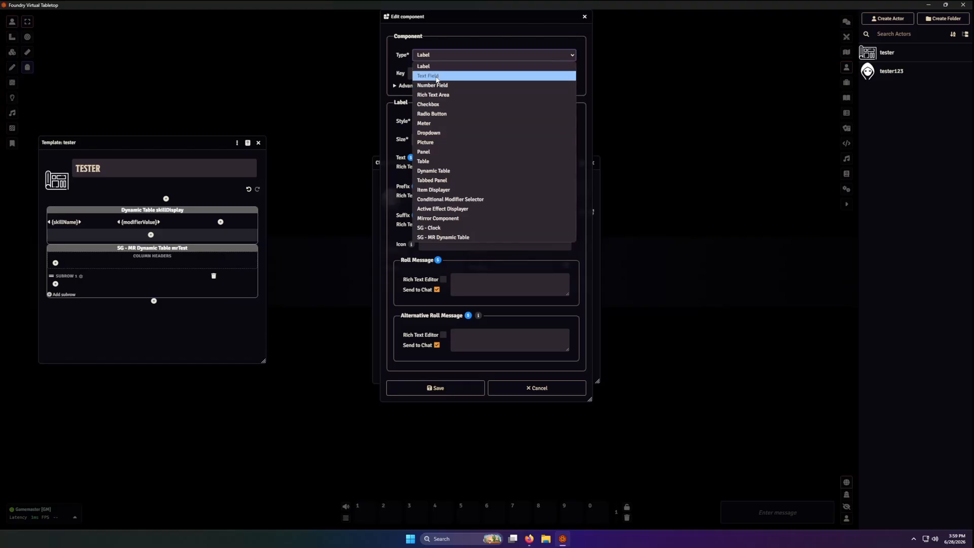
pyautogui.click(435, 79)
pyautogui.click(434, 72)
pyautogui.write('skill')
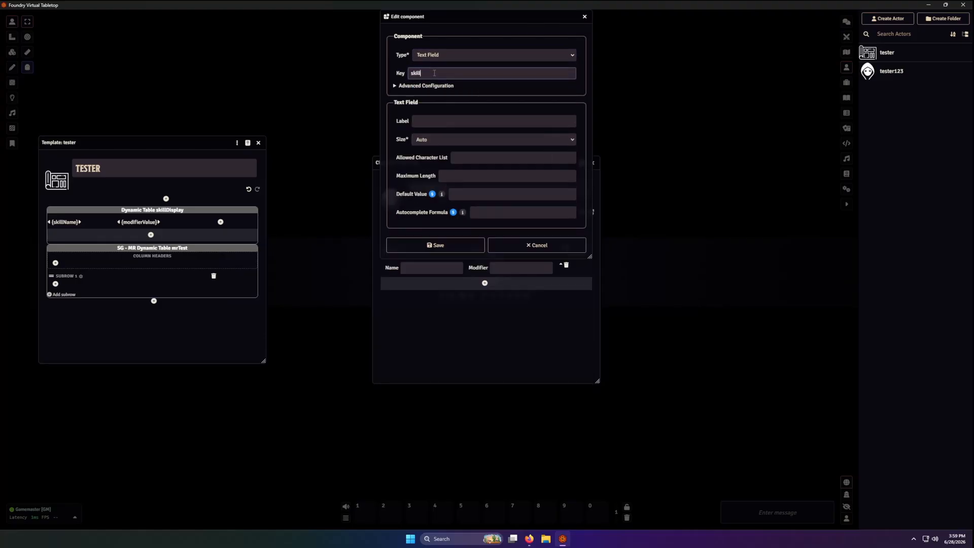
pyautogui.write('NameMR')
pyautogui.click(435, 245)
# - Add a Number Field keyed skillModifierMR to the subrow for the modifier
pyautogui.click(252, 287)
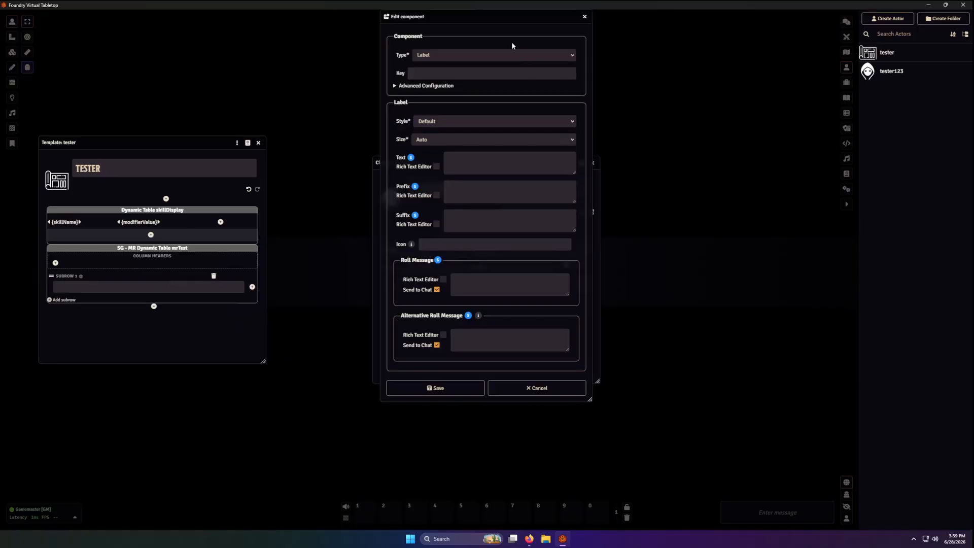
pyautogui.click(509, 54)
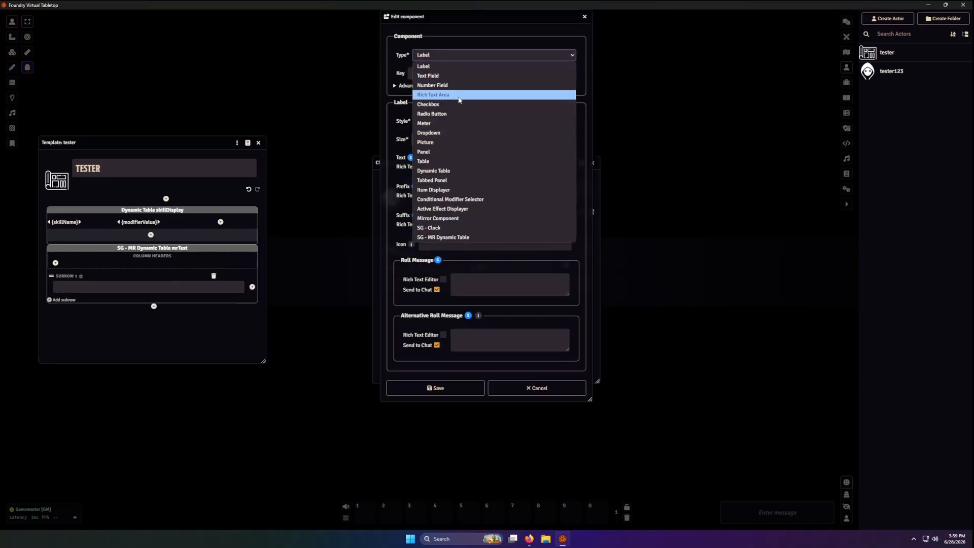
pyautogui.click(452, 75)
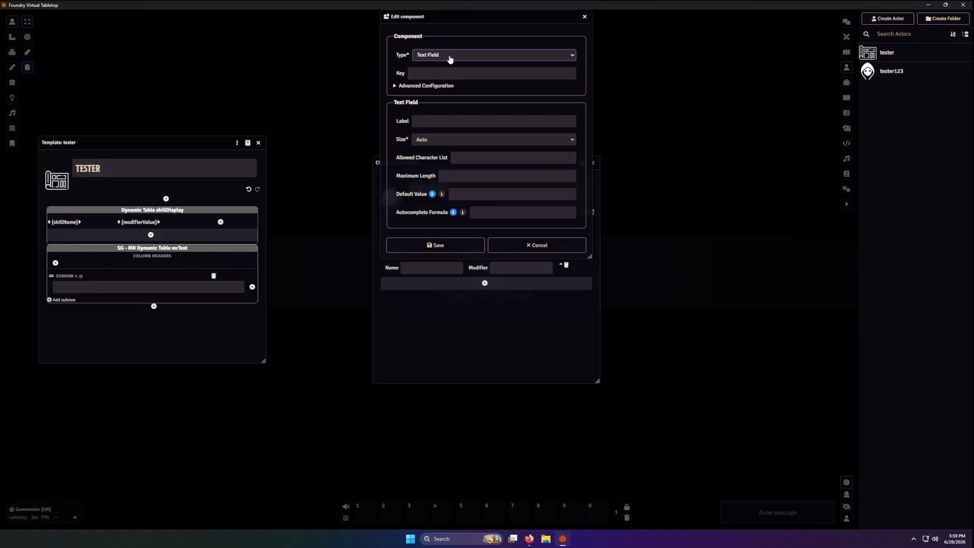
pyautogui.click(451, 57)
pyautogui.click(440, 85)
pyautogui.click(441, 74)
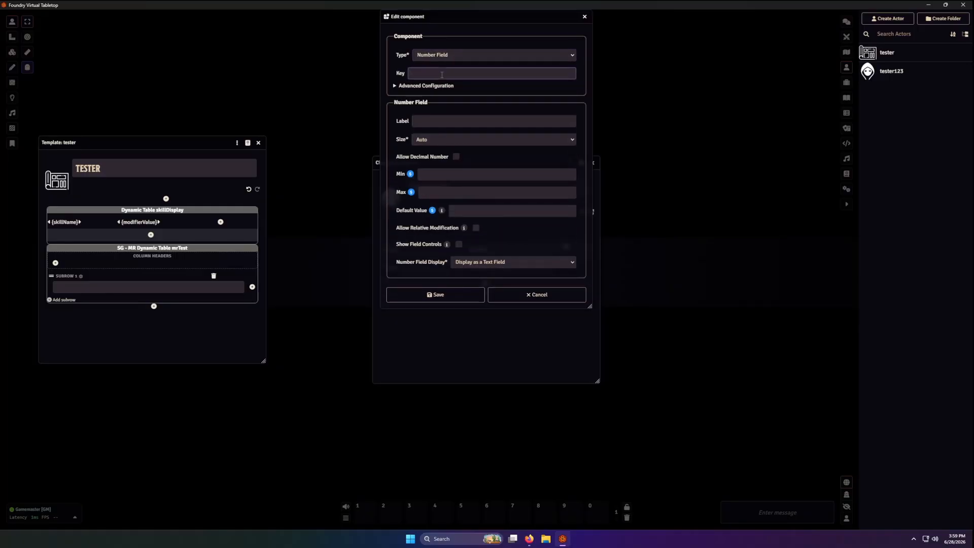
pyautogui.write('skillModifierMR')
pyautogui.click(452, 294)
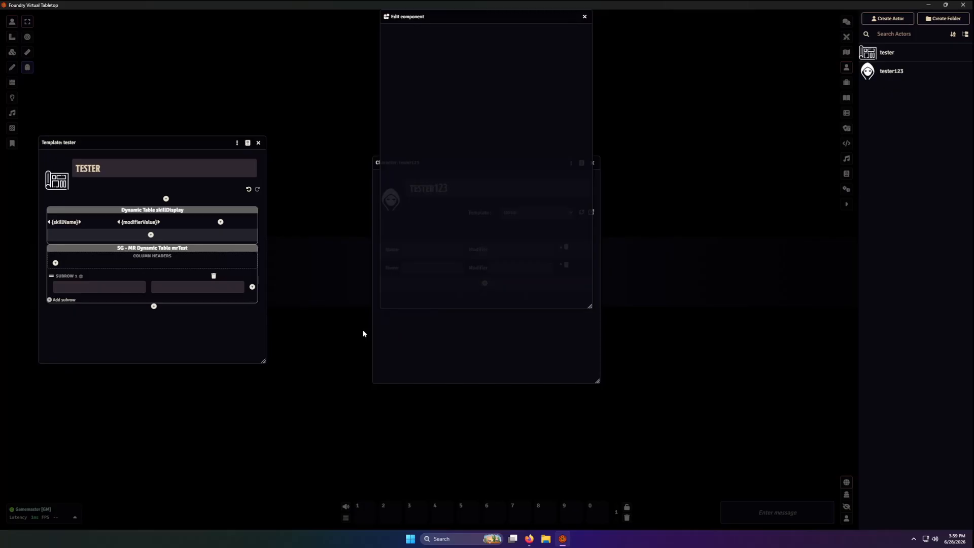
# - Add a skillModifierCleaner label with text ${fallback(number(sameRow('skillModifierMR')), 0)}$
pyautogui.click(252, 287)
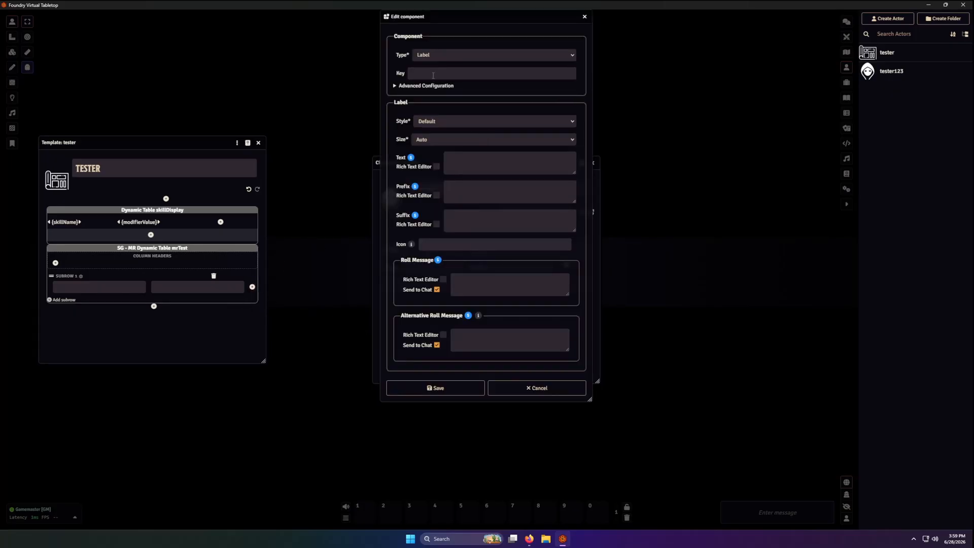
pyautogui.click(433, 75)
pyautogui.write('skillM')
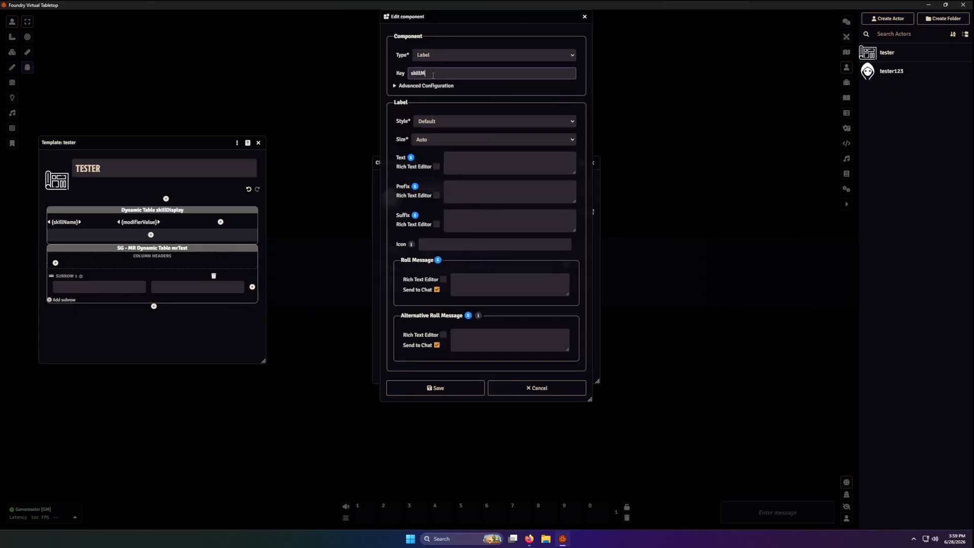
pyautogui.write('odifierCleanrer')
pyautogui.click(541, 164)
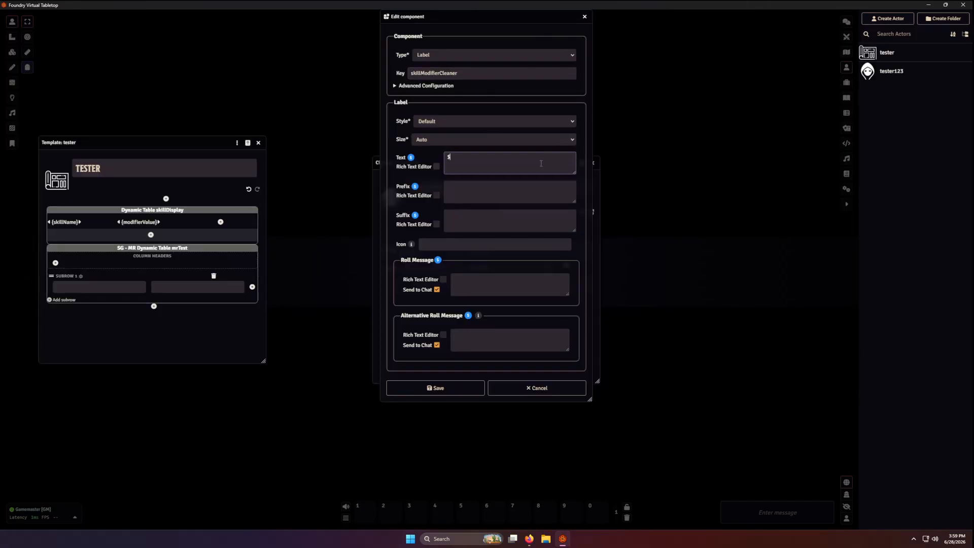
pyautogui.write("${sameRow('skill")
pyautogui.write('ModifierMR')
pyautogui.write('number(')
pyautogui.press('Right')
pyautogui.press('Right')
pyautogui.press('Right')
pyautogui.press('Right')
pyautogui.press('Right')
pyautogui.press('Right')
pyautogui.press('Right')
pyautogui.press('Right')
pyautogui.press('Right')
pyautogui.write('}$')
pyautogui.write('fallback(')
pyautogui.write(', 0')
pyautogui.click(439, 390)
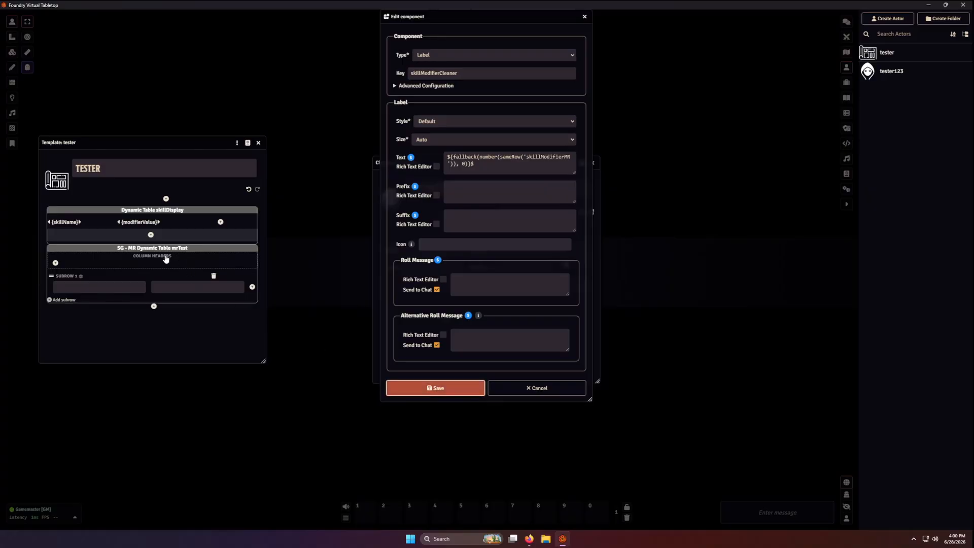
# - Refresh the sheet, add a row named Name with modifier 1, and add a second template subrow
pyautogui.click(581, 213)
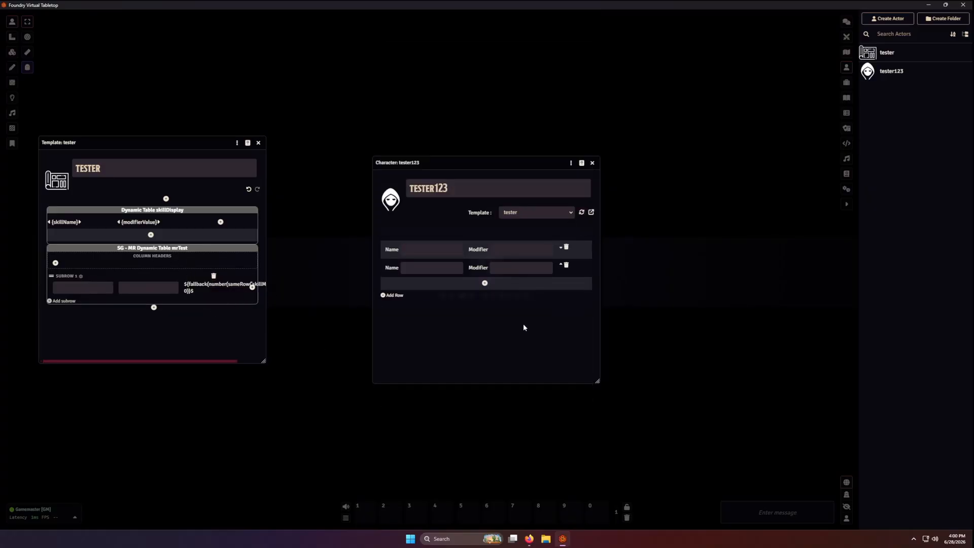
pyautogui.click(390, 296)
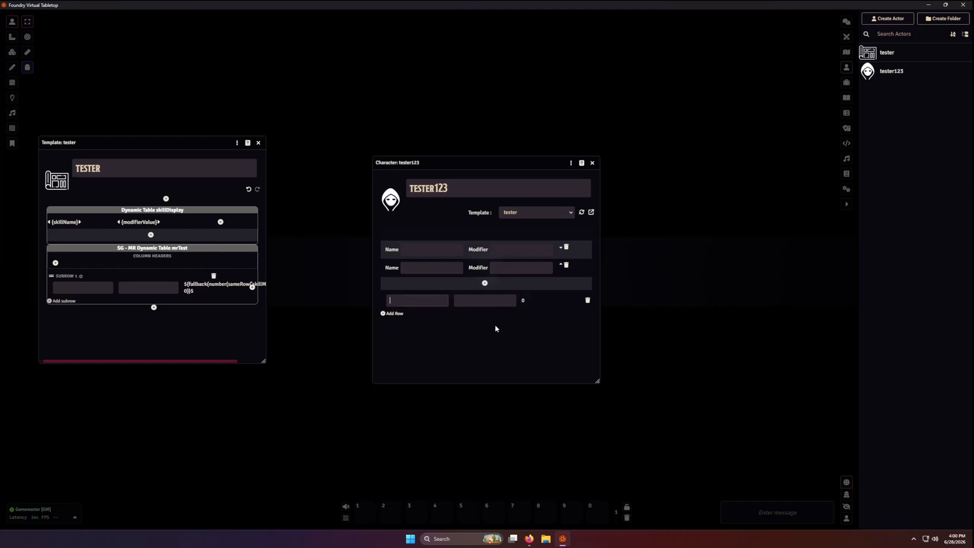
pyautogui.write('Name')
pyautogui.press('Tab')
pyautogui.write('Row')
pyautogui.press('BackSpace')
pyautogui.press('BackSpace')
pyautogui.press('BackSpace')
pyautogui.click(504, 324)
pyautogui.click(63, 300)
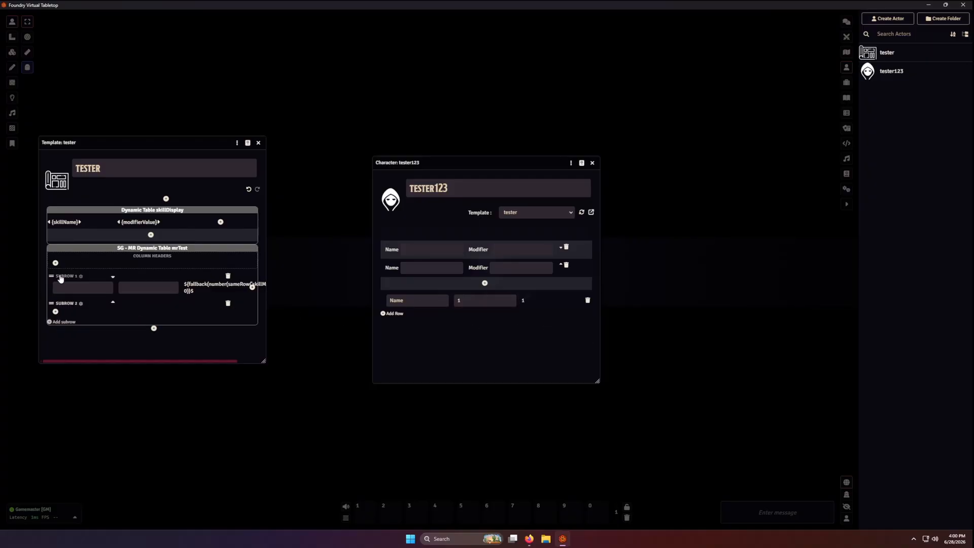
# - Add a Rich Text Area keyed skillDescptionMR, labelled Description, to the second subrow
pyautogui.click(56, 312)
pyautogui.click(468, 54)
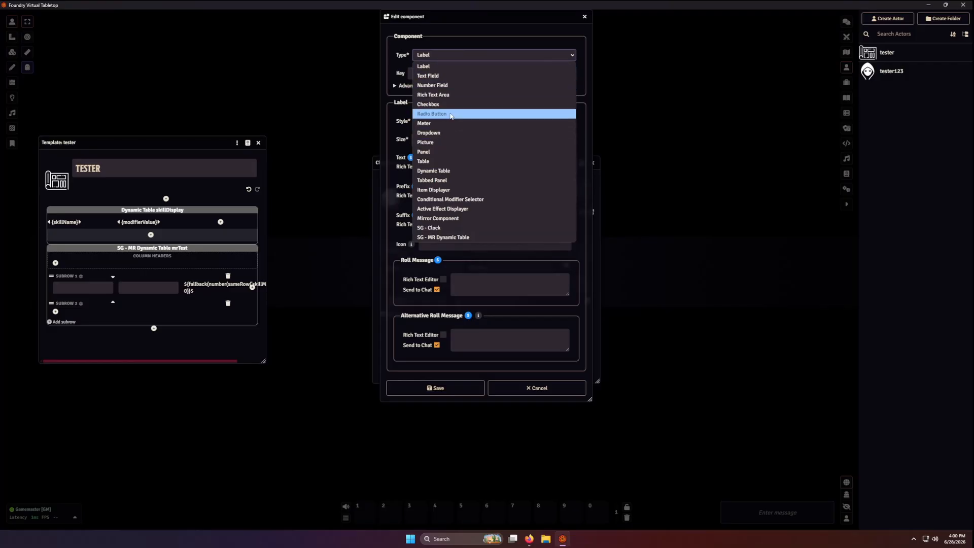
pyautogui.click(449, 95)
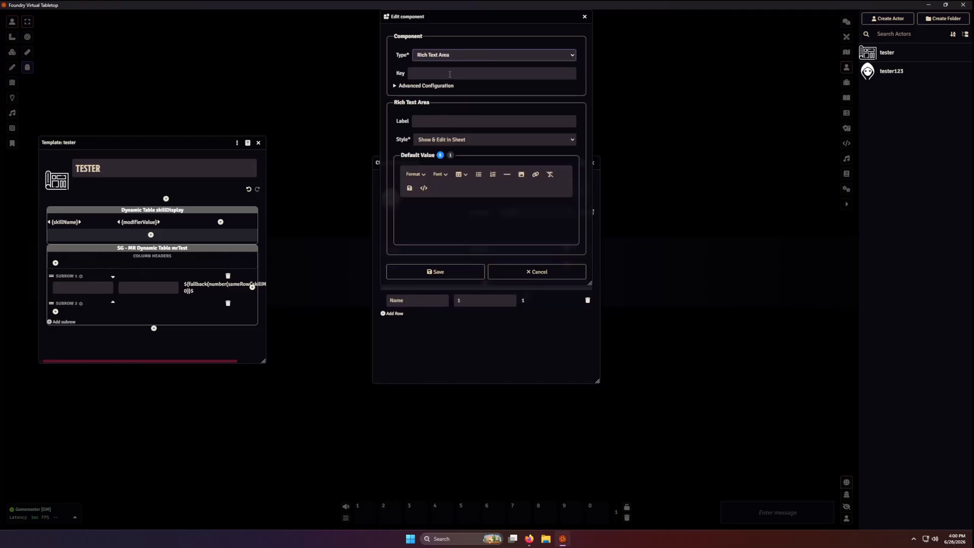
pyautogui.click(450, 74)
pyautogui.write('skill')
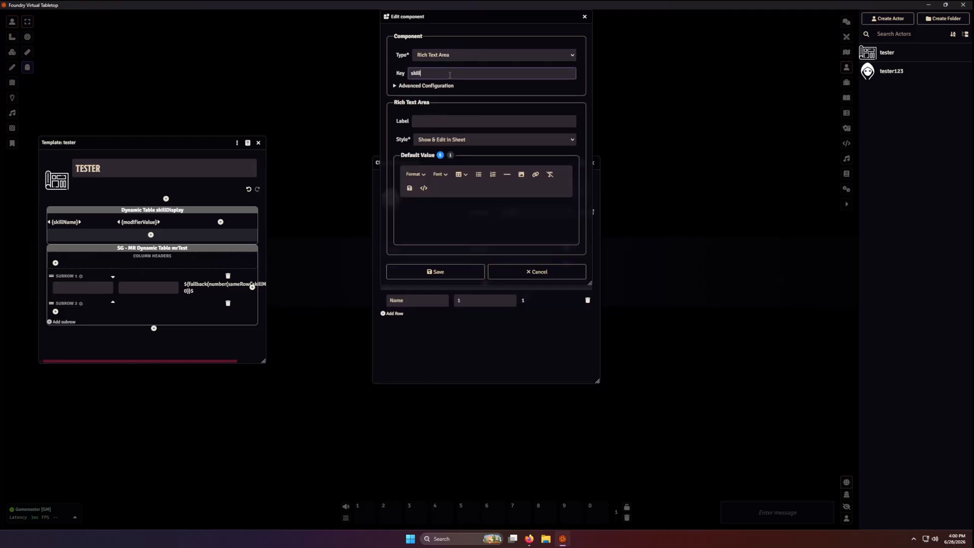
pyautogui.write('Descpr')
pyautogui.write('ionM')
pyautogui.press('Tab')
pyautogui.press('Tab')
pyautogui.write('D')
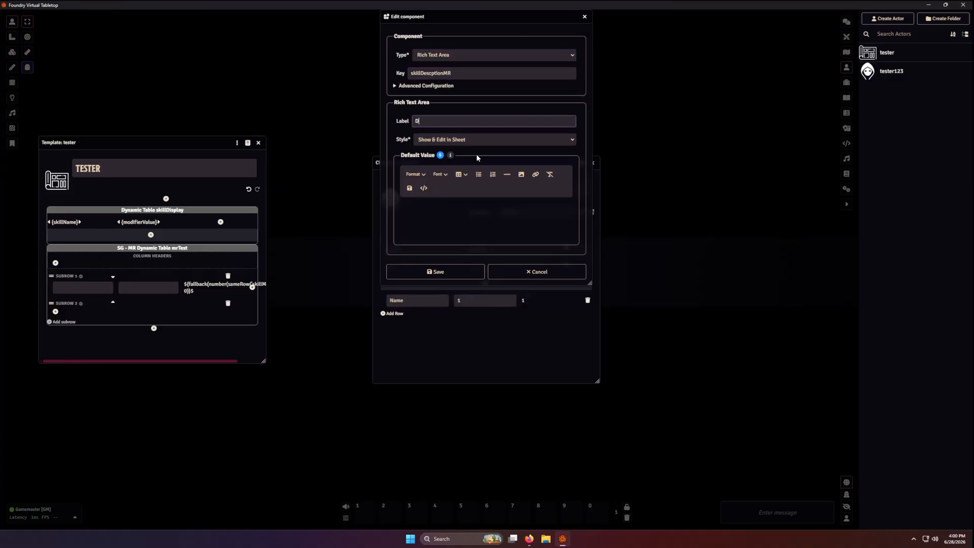
pyautogui.write('escription')
pyautogui.click(466, 273)
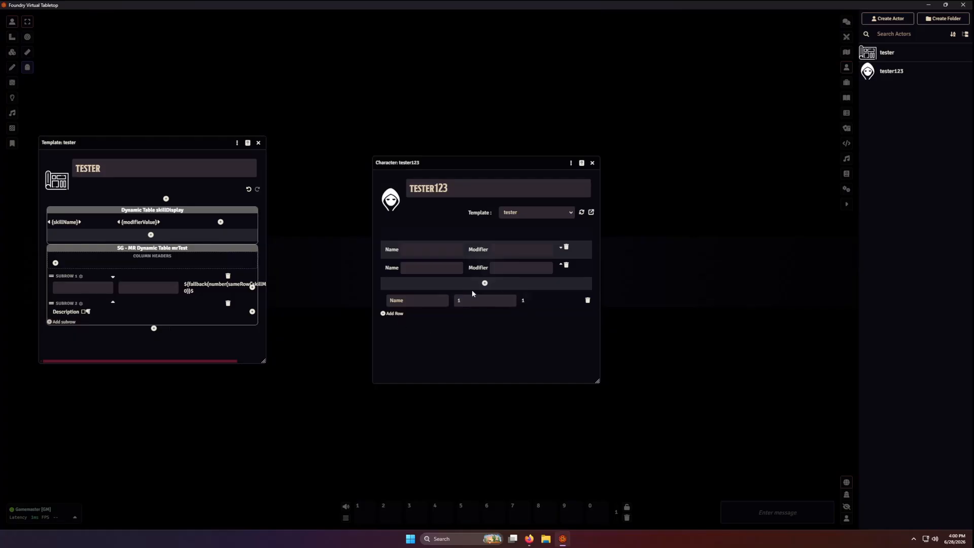
# - Refresh tester123's sheet and add two more skill rows
pyautogui.click(581, 212)
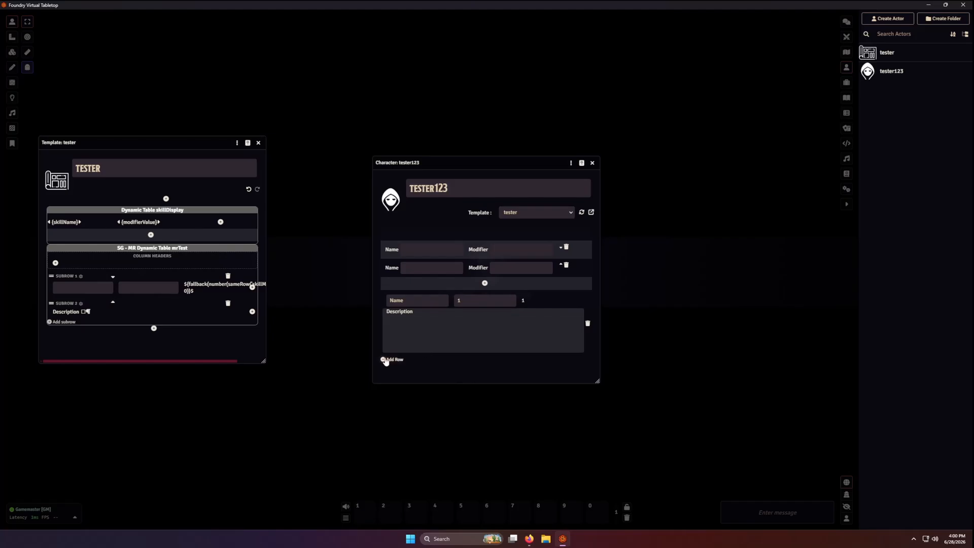
pyautogui.click(384, 360)
pyautogui.scroll(-2, 404, 347)
pyautogui.click(395, 378)
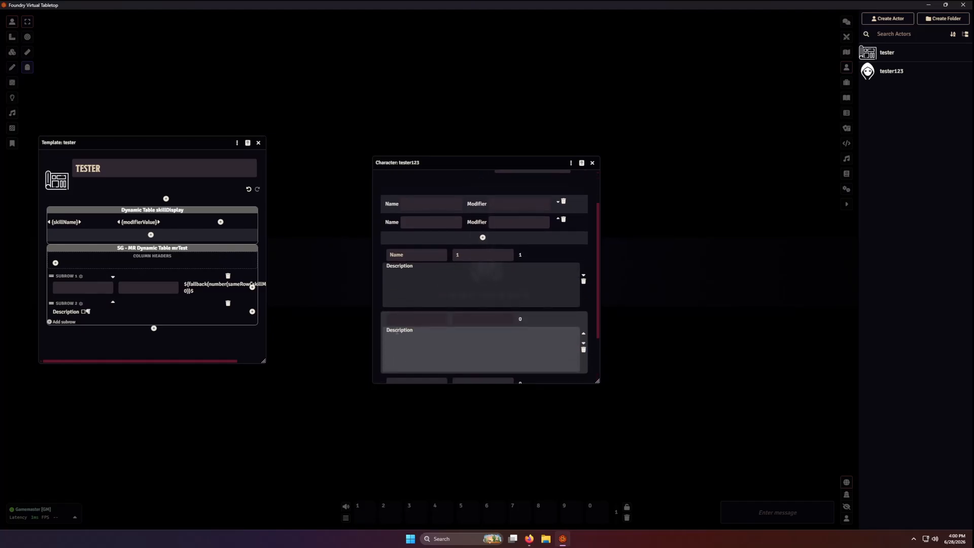
pyautogui.click(155, 330)
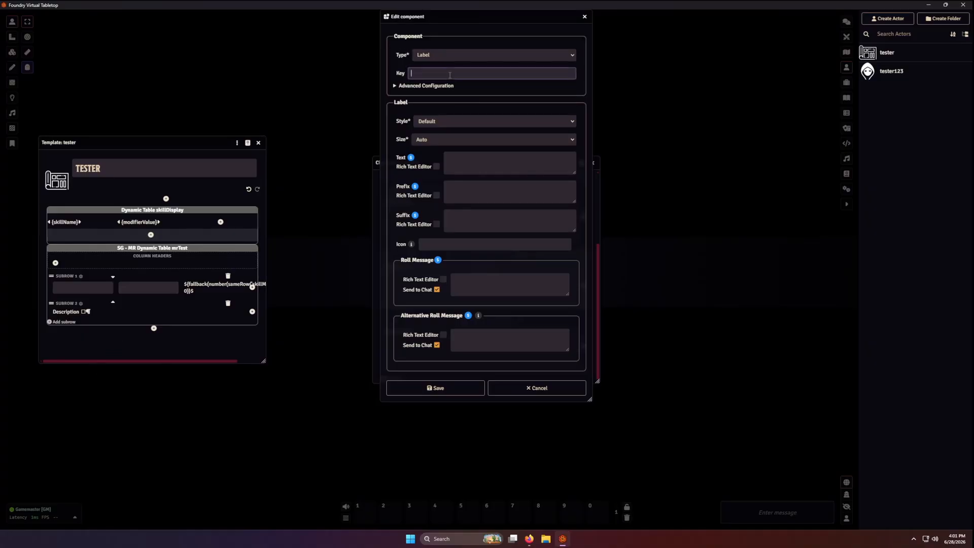
# - Add a label below the table with the formula lookup('mrTest', 'skillCleanerMr')}$
pyautogui.click(467, 169)
pyautogui.write("lookup('")
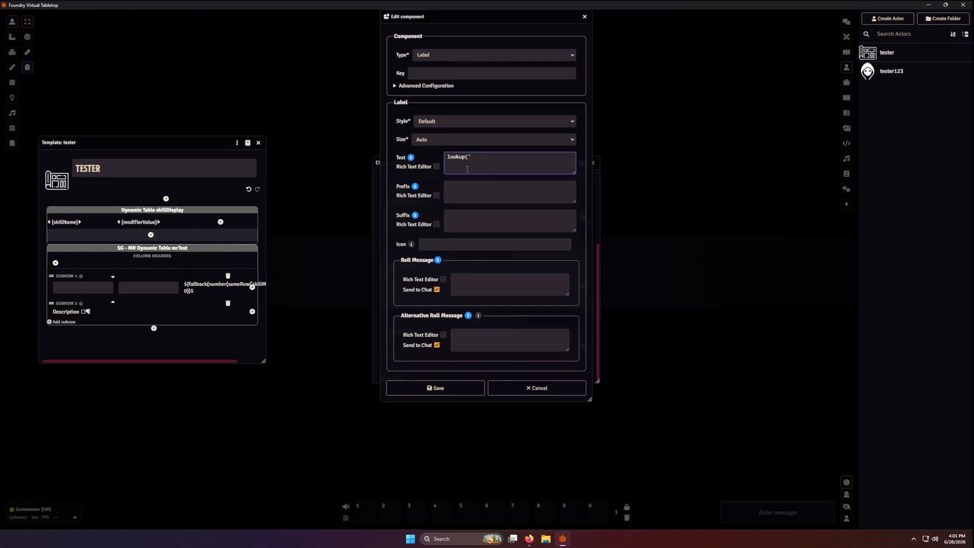
pyautogui.write("mrTest', 'skillCleanerMr")
pyautogui.write("')}$")
pyautogui.click(450, 395)
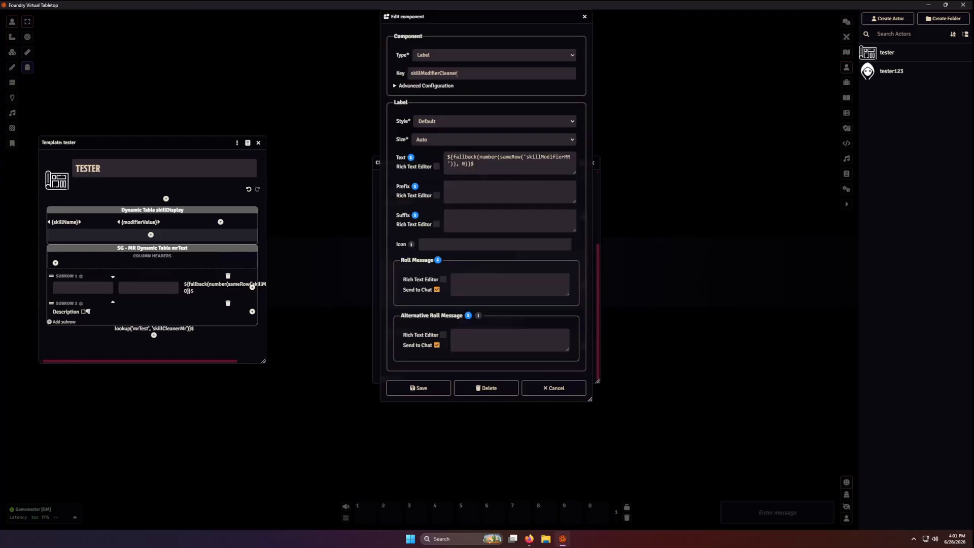
pyautogui.click(585, 16)
# - Correct the lookup's key from skillCleanerMr to skillModifierCleaner
pyautogui.click(183, 329)
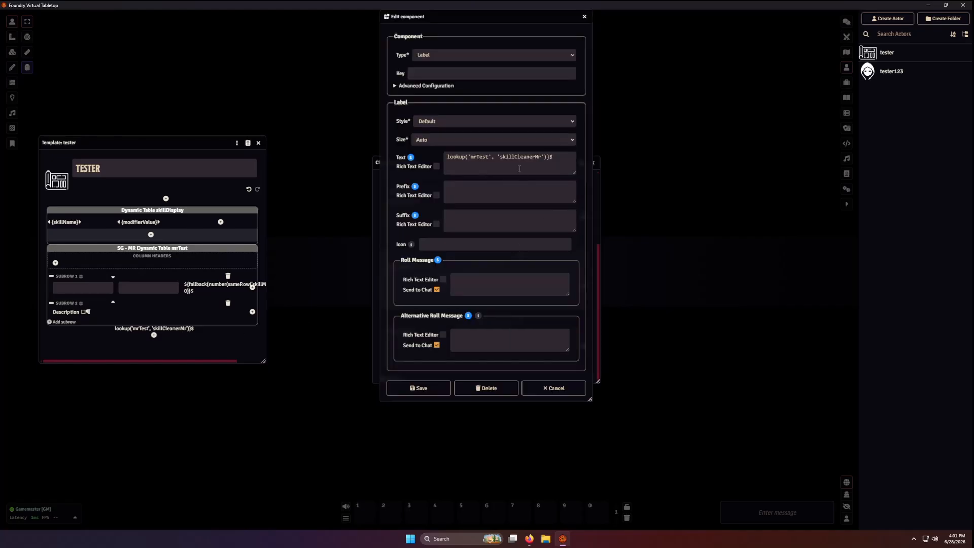
pyautogui.doubleClick(521, 157)
pyautogui.hotkey('ctrl', 'v')
pyautogui.click(424, 388)
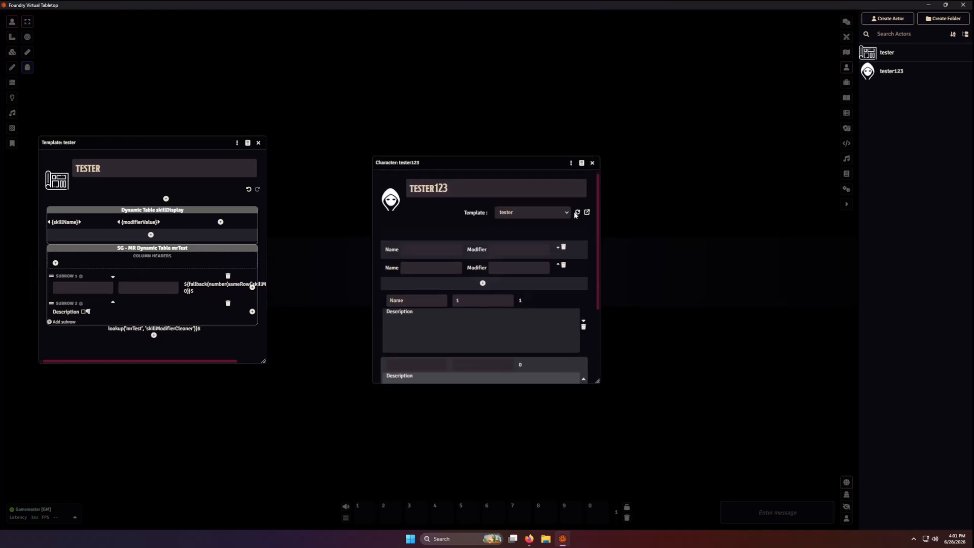
# - Prefix the formula with ${ so the label displays the modifiers 1,0,0
pyautogui.scroll(-3, 483, 305)
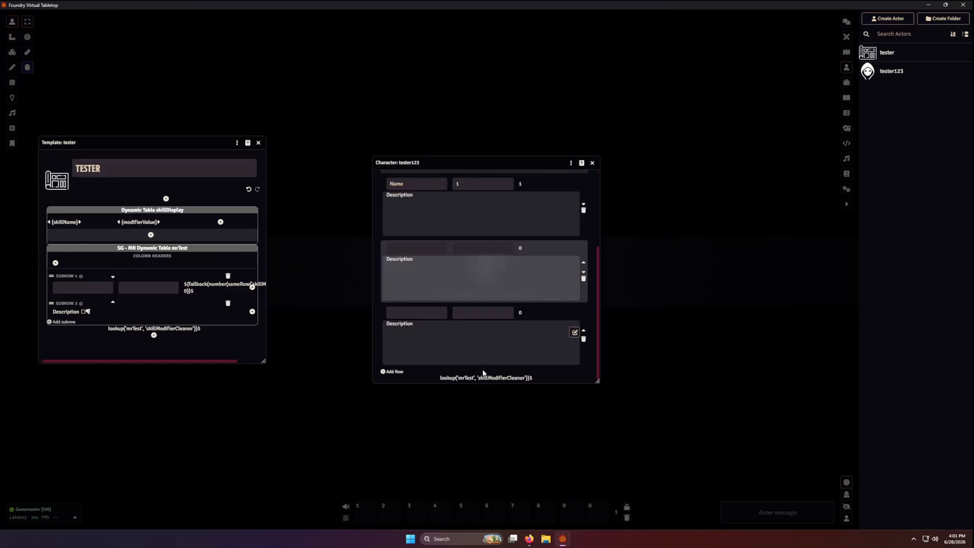
pyautogui.click(200, 288)
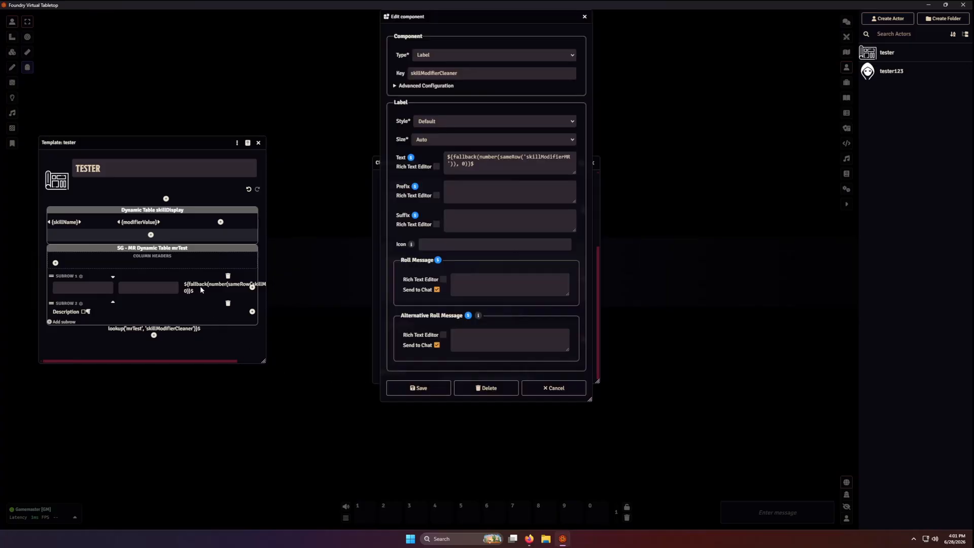
pyautogui.click(168, 331)
pyautogui.click(455, 167)
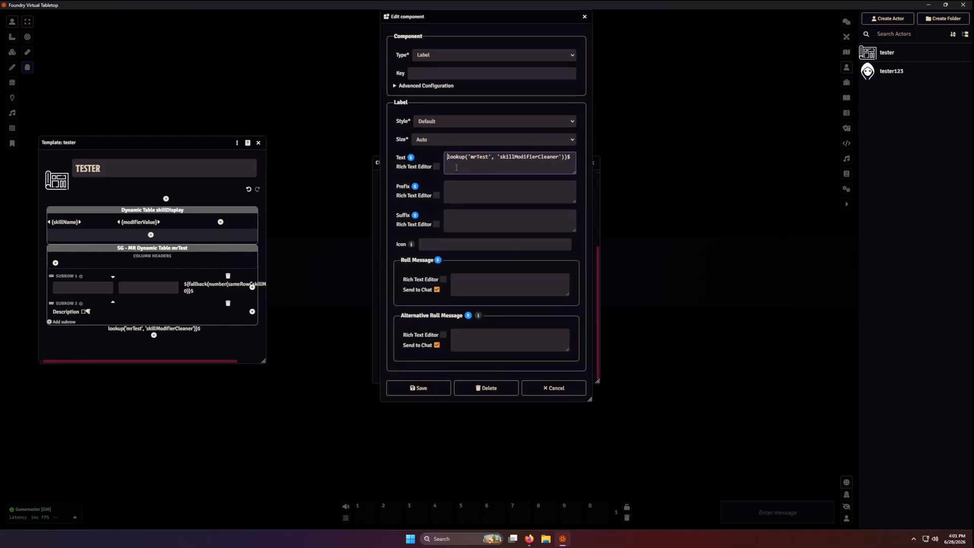
pyautogui.write('${')
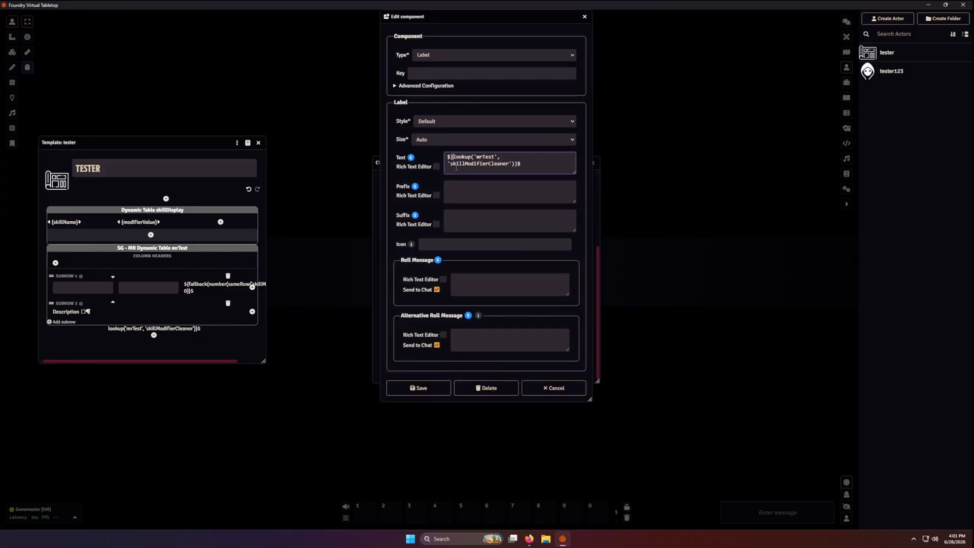
pyautogui.click(420, 393)
pyautogui.click(585, 16)
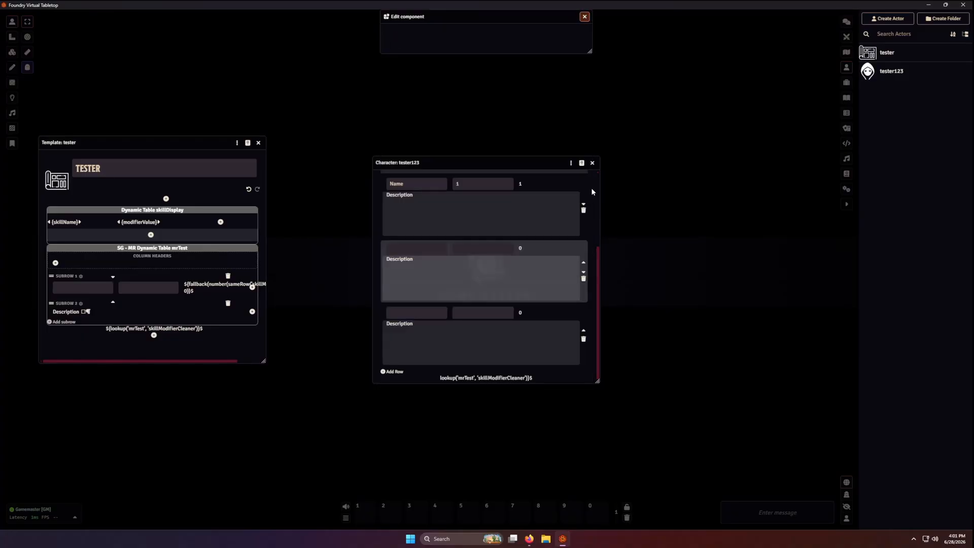
pyautogui.scroll(-3, 551, 324)
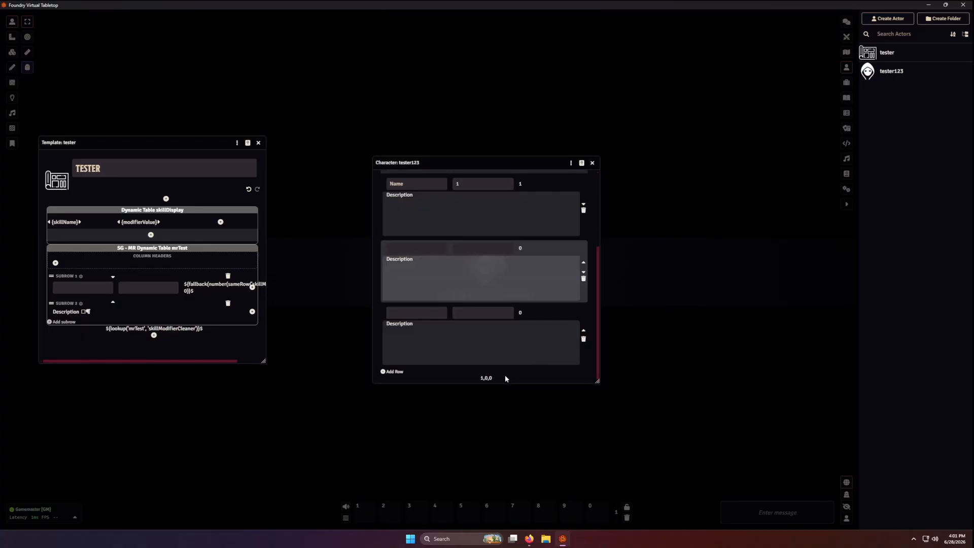
# - Wrap the lookup in sum() to give ${sum(lookup('mrTest', 'skillModifierCleaner'))}$
pyautogui.click(184, 329)
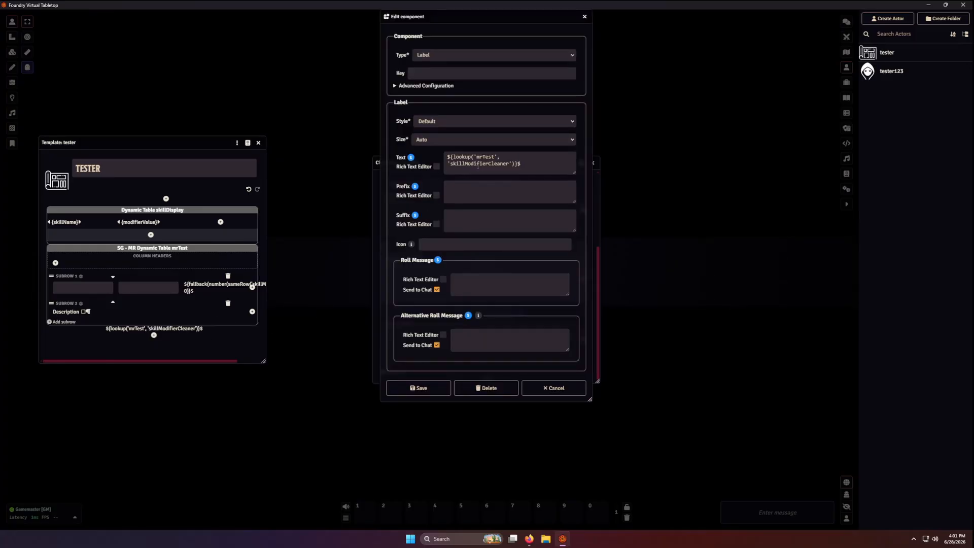
pyautogui.click(452, 156)
pyautogui.write('sum(')
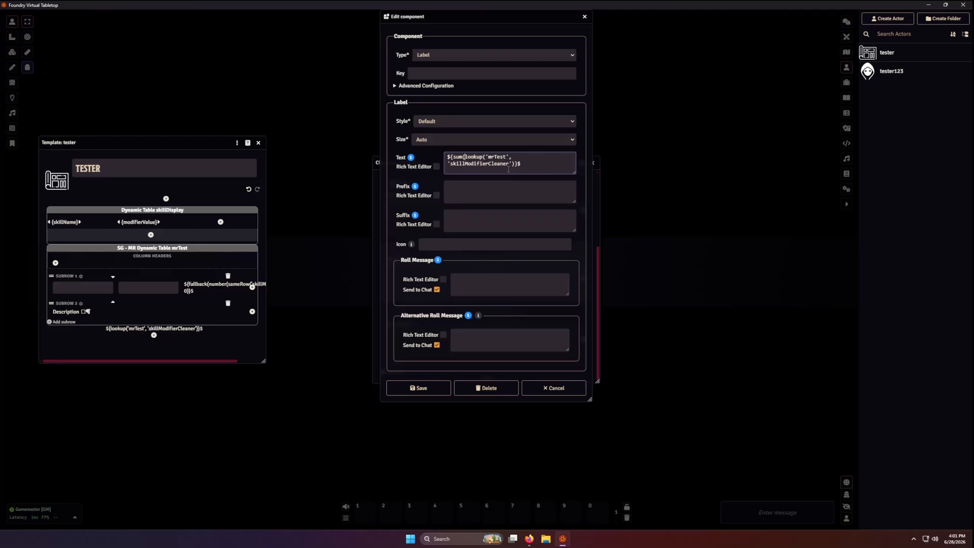
pyautogui.write(')')
pyautogui.click(408, 388)
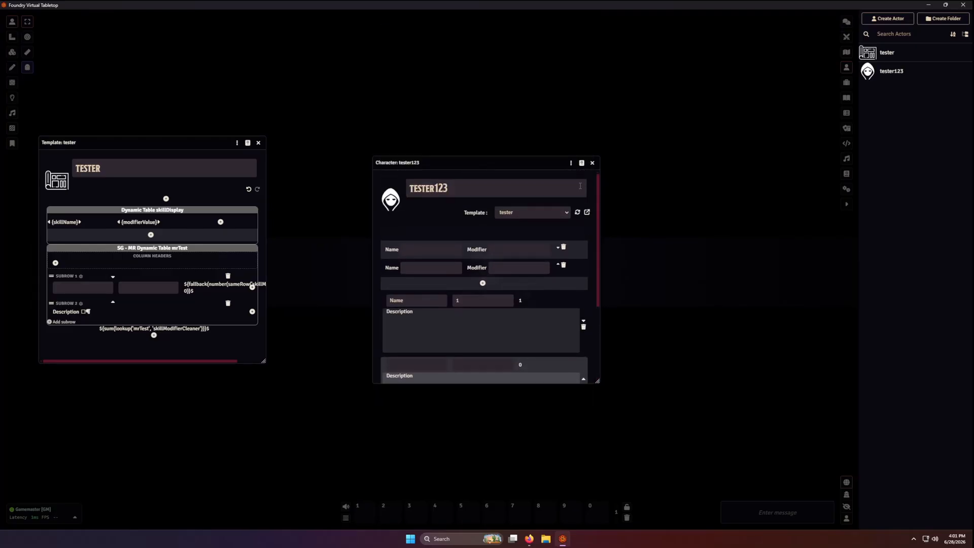
# - Set the second row's modifier to 2 so the total reads 3
pyautogui.scroll(-2, 499, 302)
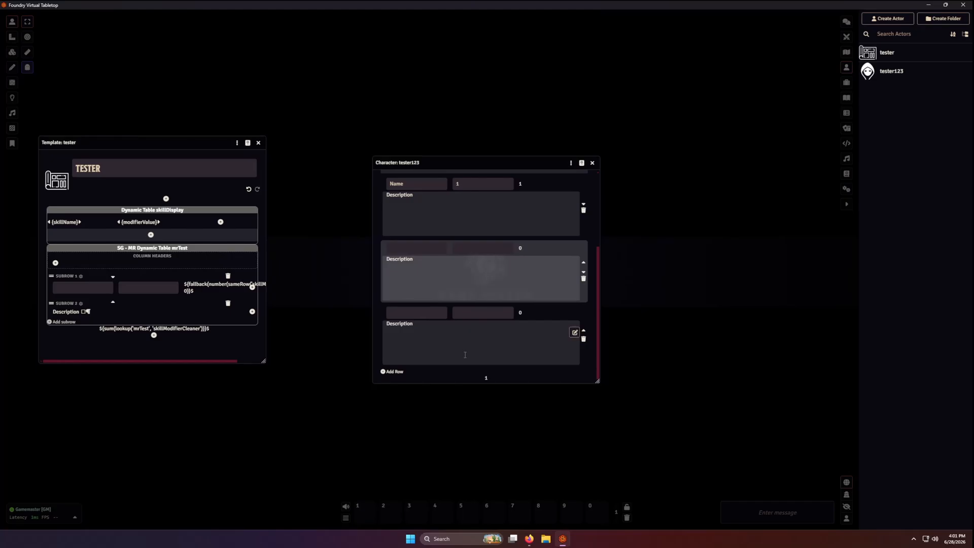
pyautogui.click(493, 248)
pyautogui.write('2')
pyautogui.click(518, 328)
pyautogui.scroll(3, 492, 270)
pyautogui.scroll(-3, 492, 285)
# - Add a Panel to the second subrow and move the Description text area inside it
pyautogui.click(252, 312)
pyautogui.click(452, 56)
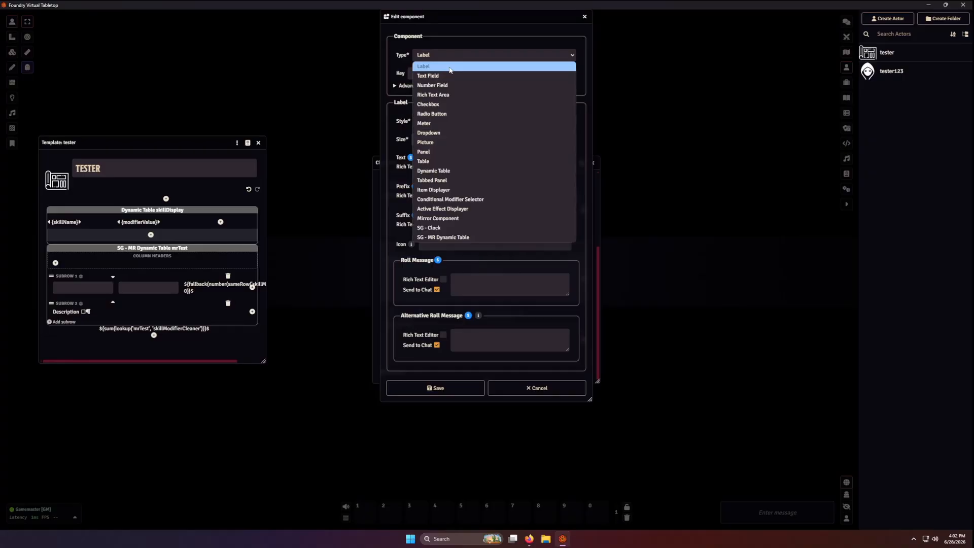
pyautogui.click(443, 154)
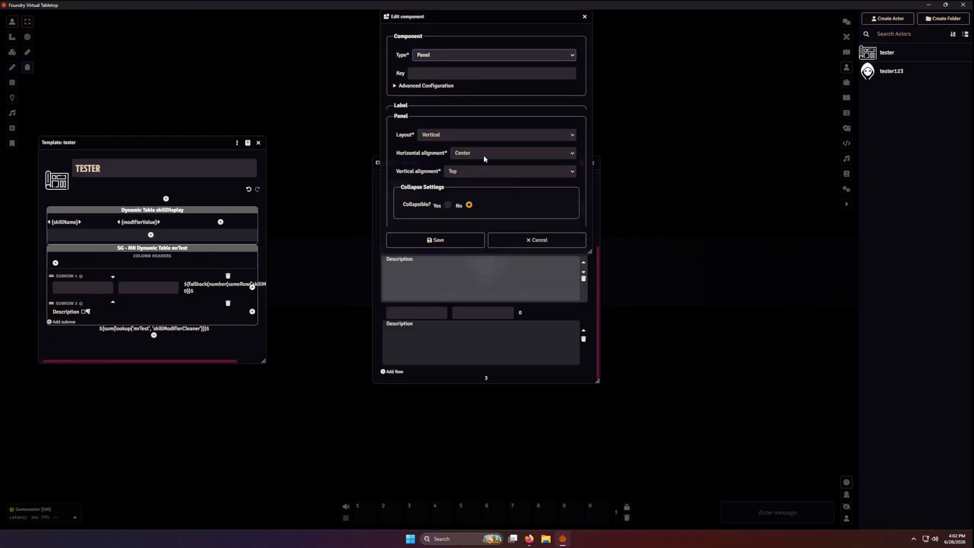
pyautogui.click(435, 232)
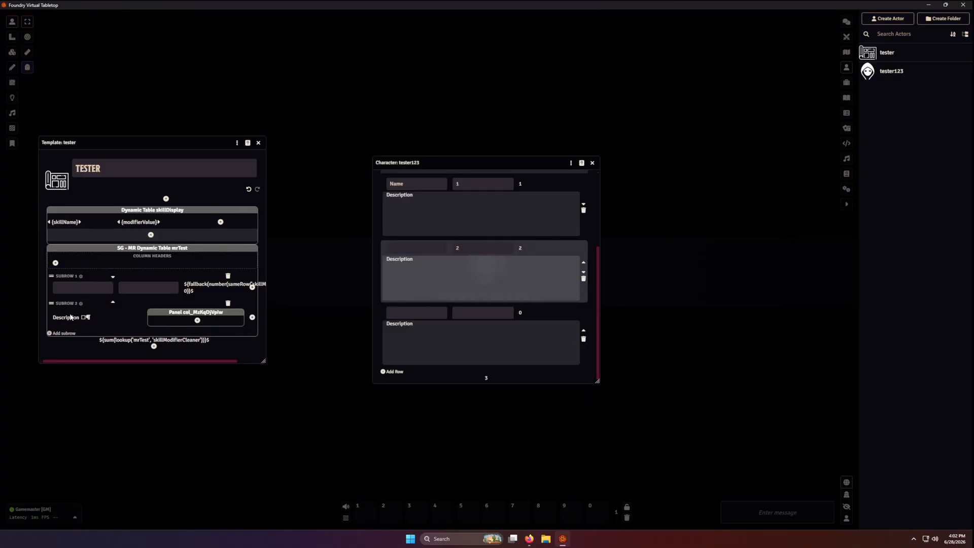
pyautogui.moveTo(184, 311); pyautogui.dragTo(86, 333)
pyautogui.moveTo(159, 318); pyautogui.dragTo(139, 324)
# - Make the panel collapsible and collapse the second and third rows' descriptions
pyautogui.click(152, 313)
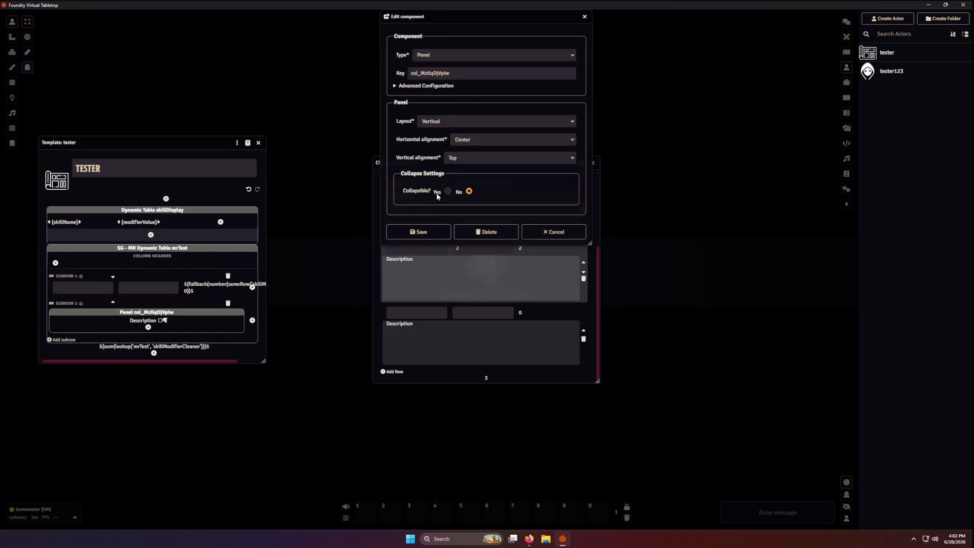
pyautogui.click(448, 192)
pyautogui.click(417, 283)
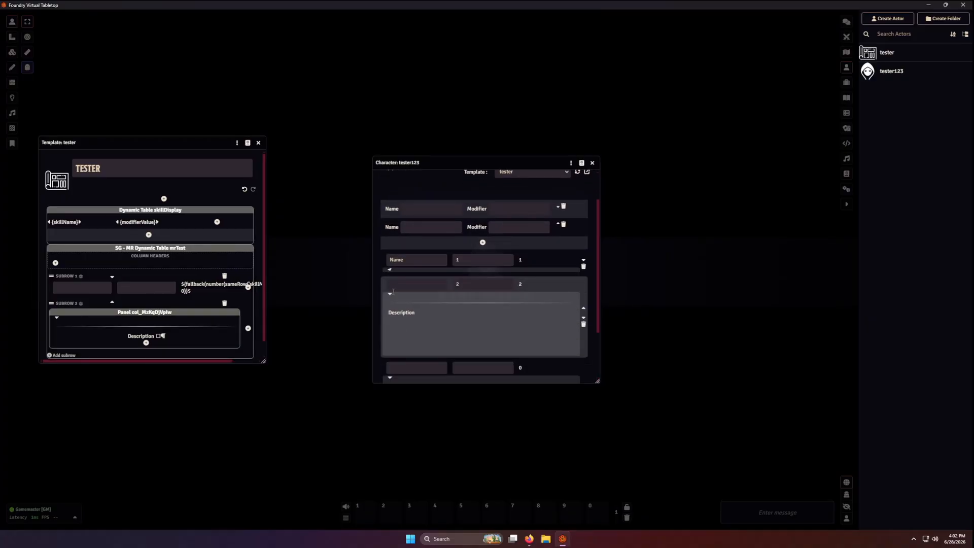
pyautogui.click(390, 293)
pyautogui.click(390, 323)
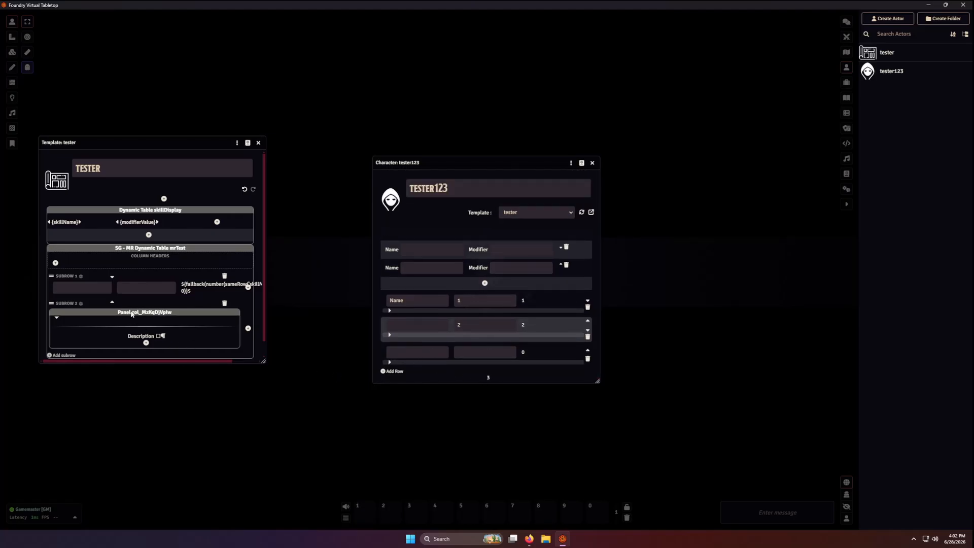
# - Title the collapsible panel 'Description' and check that row 1's section expands and collapses
pyautogui.click(131, 313)
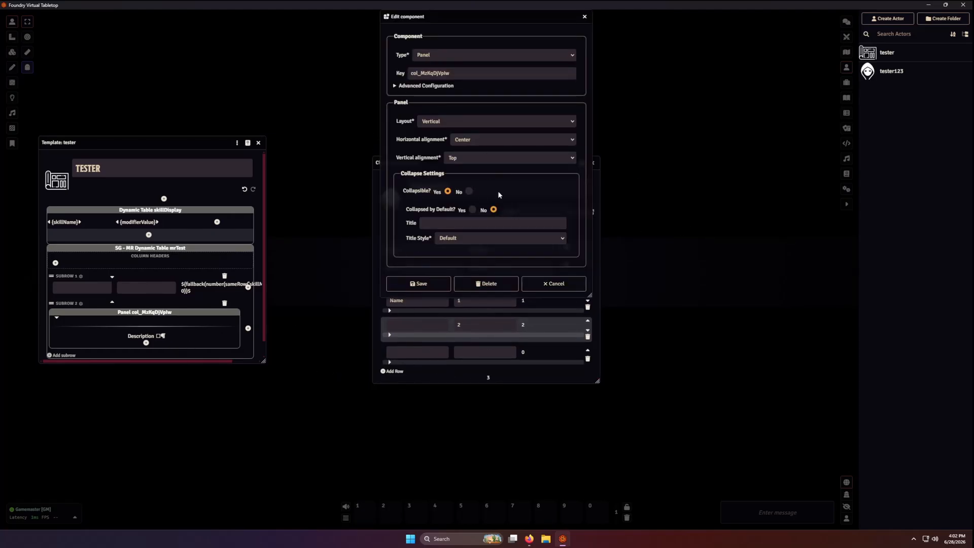
pyautogui.click(473, 220)
pyautogui.write('Descriptiojn')
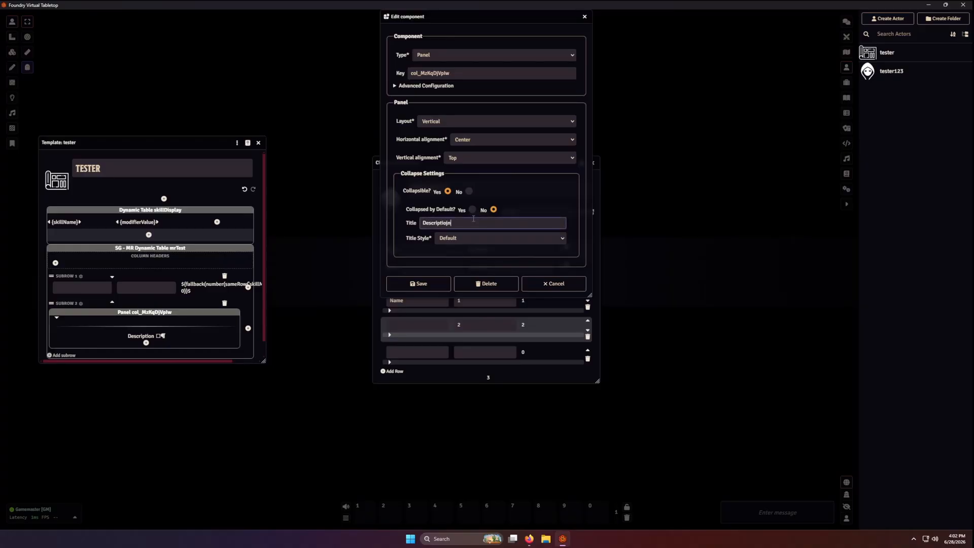
pyautogui.press('BackSpace')
pyautogui.write('n')
pyautogui.click(412, 286)
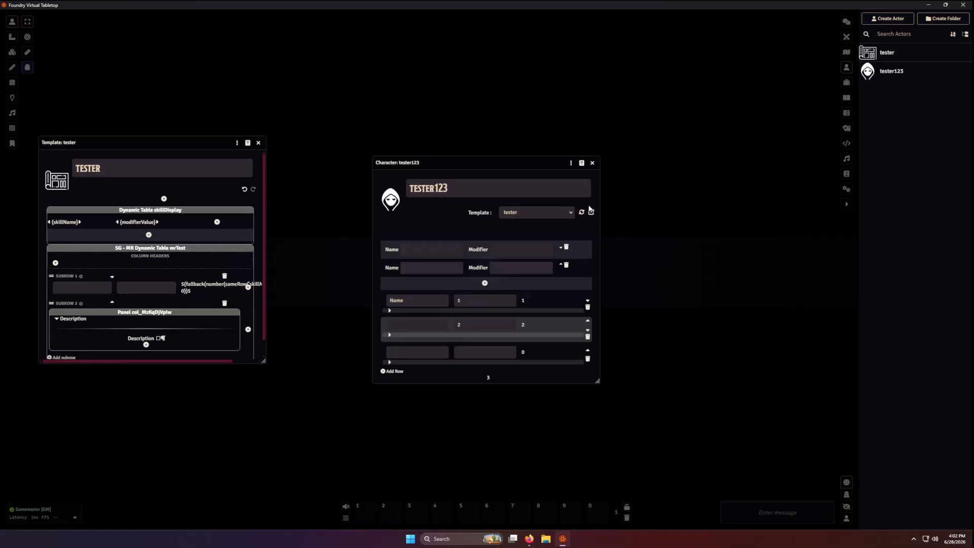
pyautogui.click(581, 212)
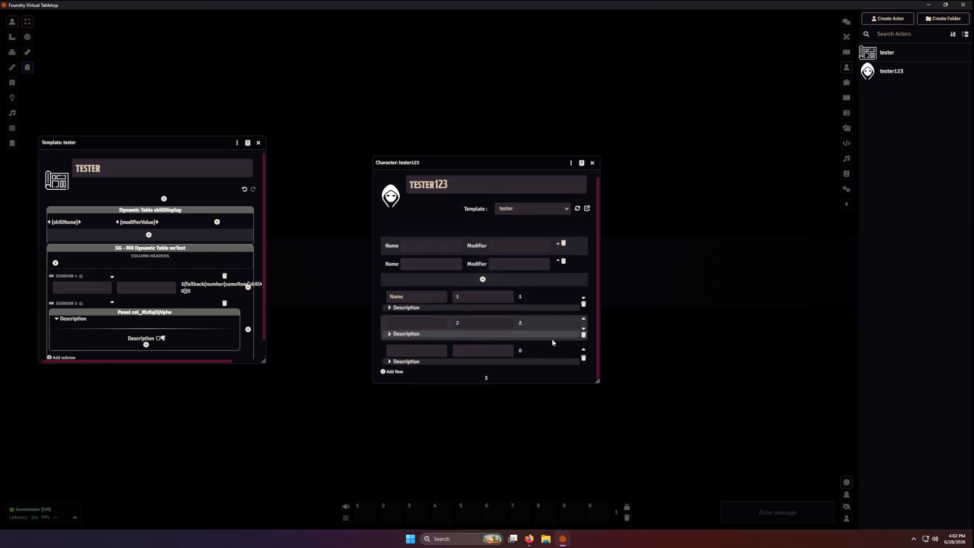
pyautogui.click(436, 308)
pyautogui.click(434, 317)
pyautogui.click(452, 310)
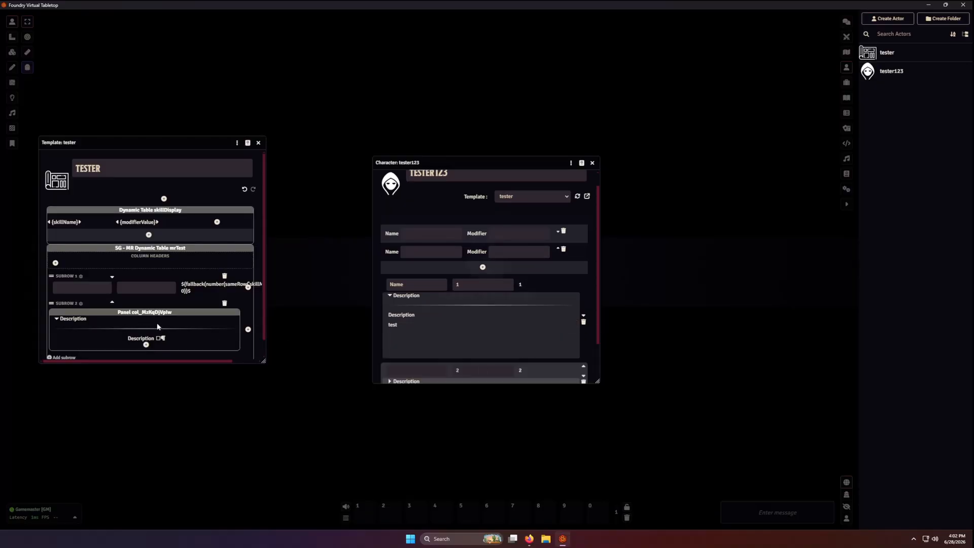
# - Clear the Rich Text Area's Description label, refresh, and test the second row's section
pyautogui.click(147, 338)
pyautogui.doubleClick(464, 124)
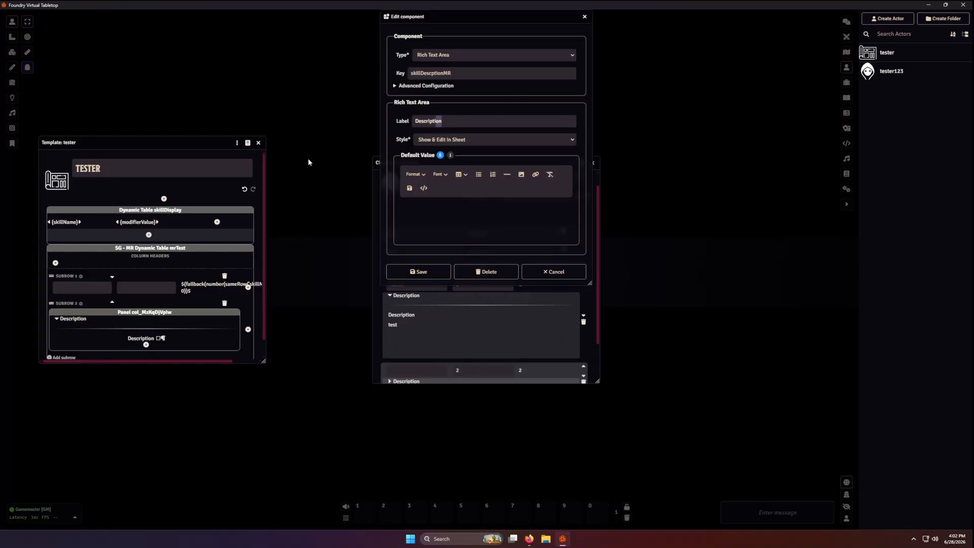
pyautogui.press('BackSpace')
pyautogui.click(419, 271)
pyautogui.click(577, 196)
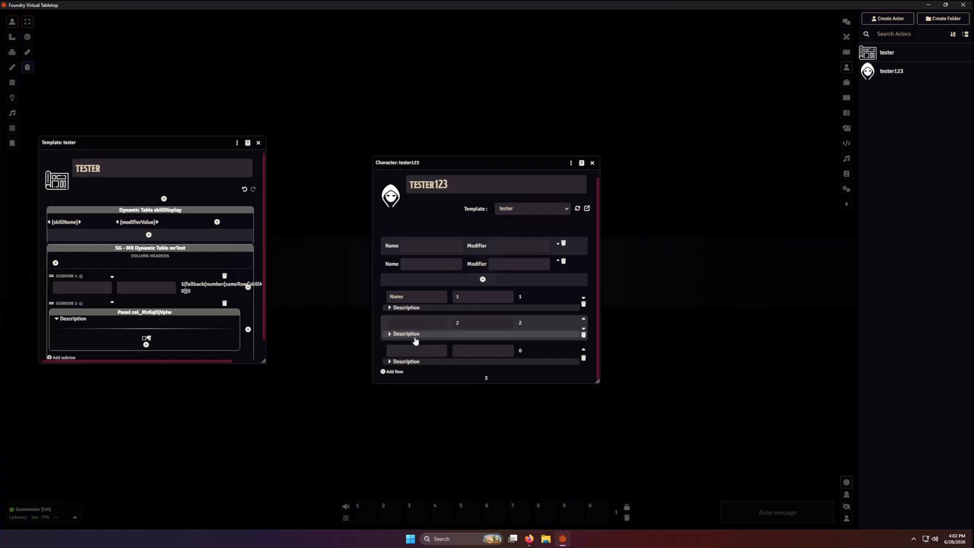
pyautogui.click(415, 338)
pyautogui.scroll(-2, 428, 339)
pyautogui.click(403, 284)
# - Add an SG - Clock component to Subrow 1 with the key reputationTracker
pyautogui.click(247, 287)
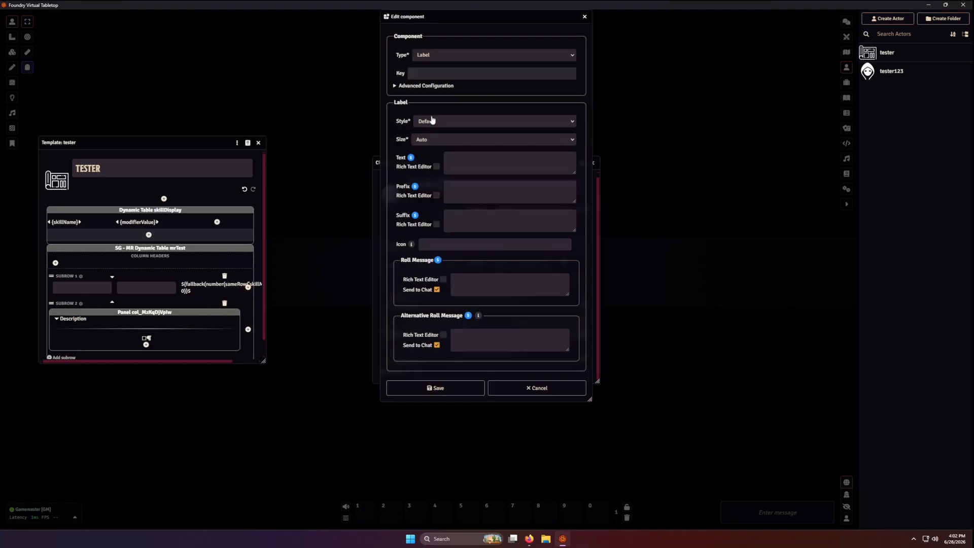
pyautogui.click(460, 56)
pyautogui.scroll(-2, 482, 178)
pyautogui.click(459, 228)
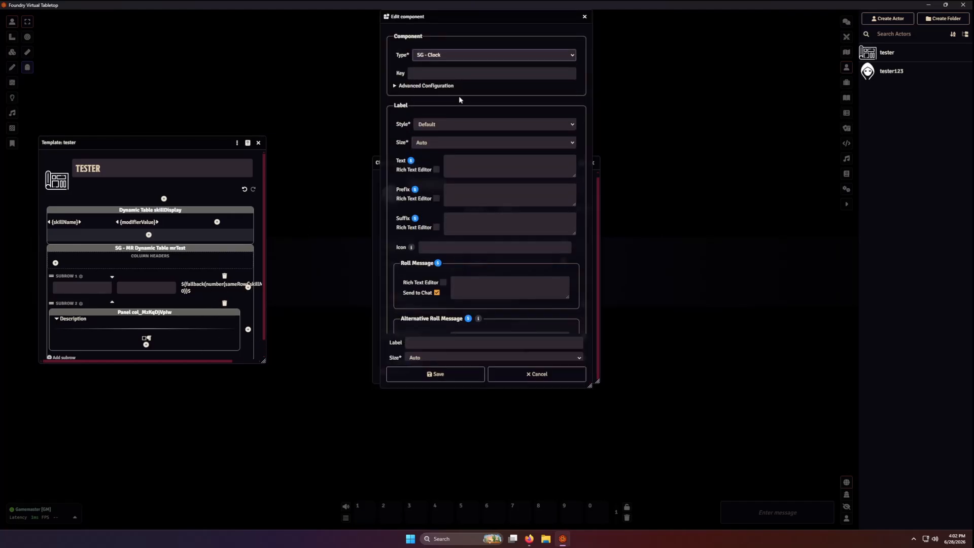
pyautogui.click(442, 73)
pyautogui.write('repu')
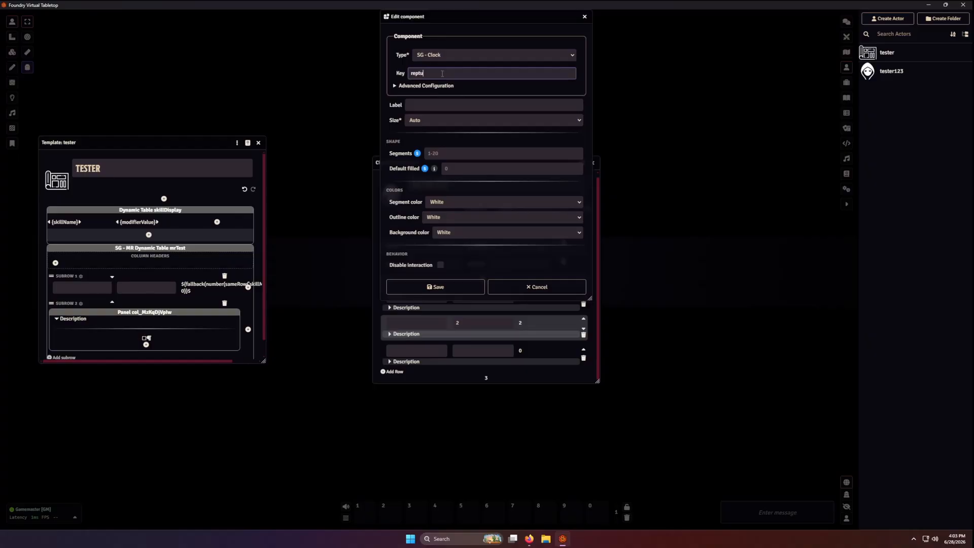
pyautogui.write('tationTracker')
pyautogui.press('Tab')
pyautogui.press('Tab')
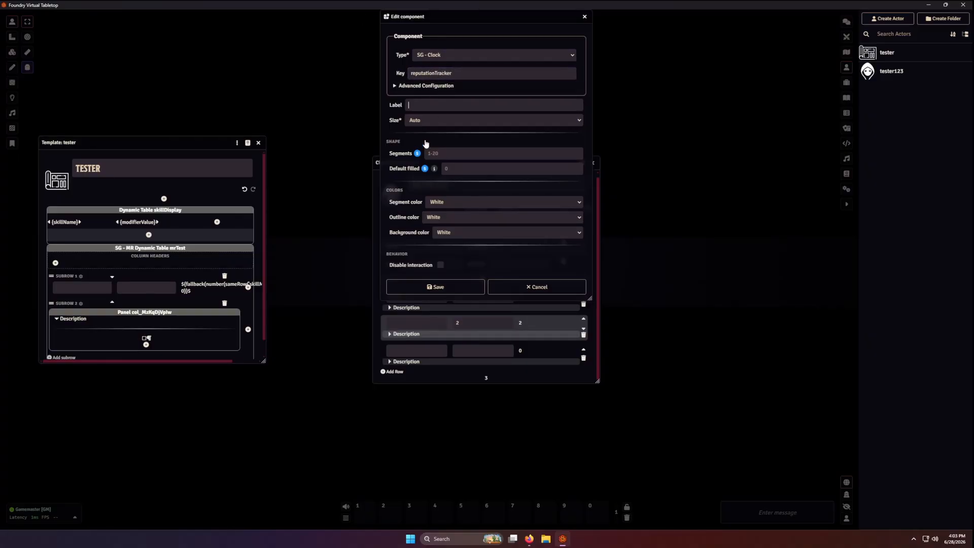
# - Give the clock 5 segments coloured gray
pyautogui.click(438, 158)
pyautogui.write('5')
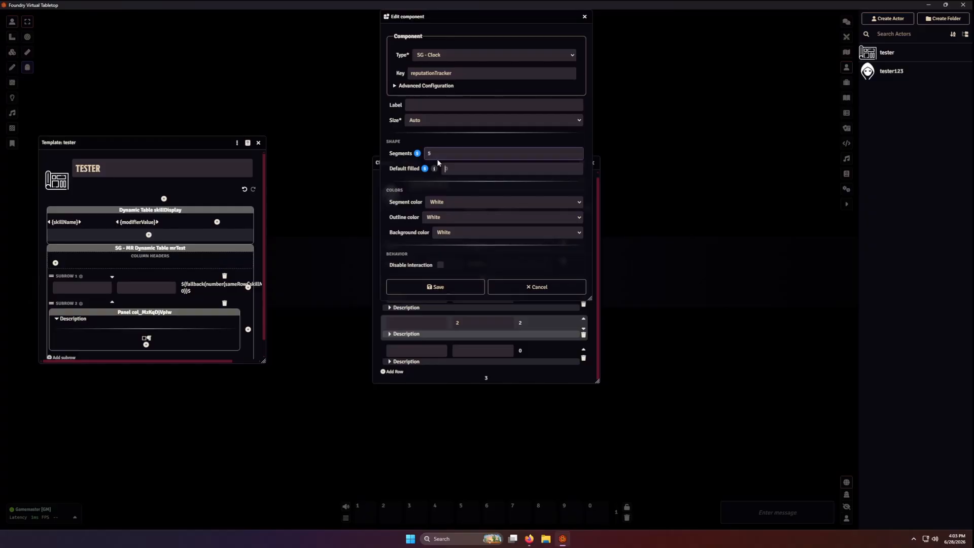
pyautogui.press('Tab')
pyautogui.click(441, 205)
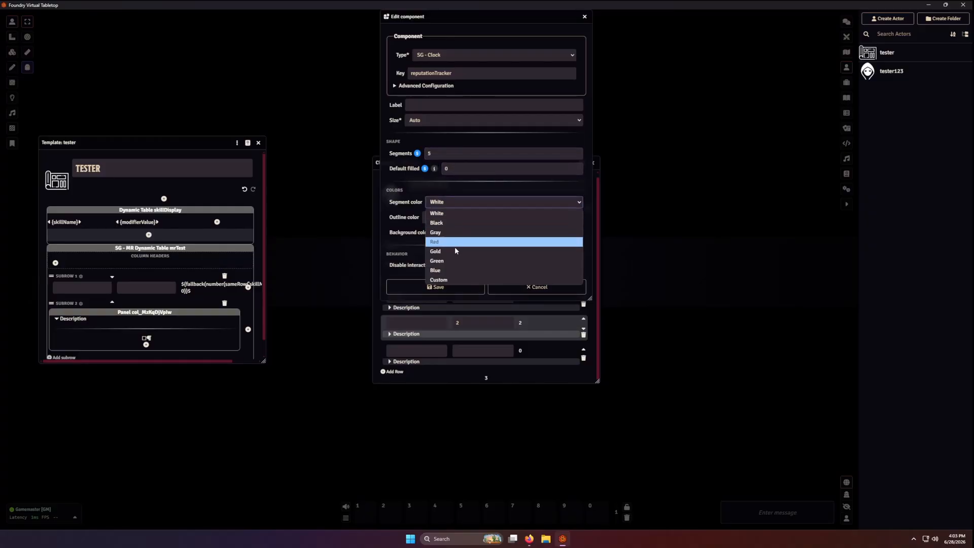
pyautogui.click(440, 233)
pyautogui.click(447, 205)
pyautogui.click(448, 205)
# - Set a black outline and custom 0,0,0,0 background, then save and refresh the sheet
pyautogui.click(457, 217)
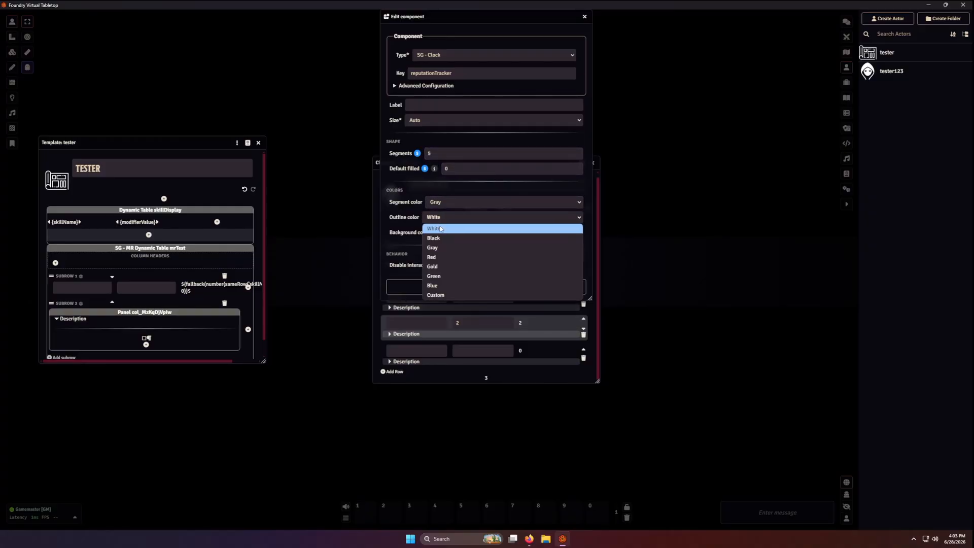
pyautogui.click(457, 238)
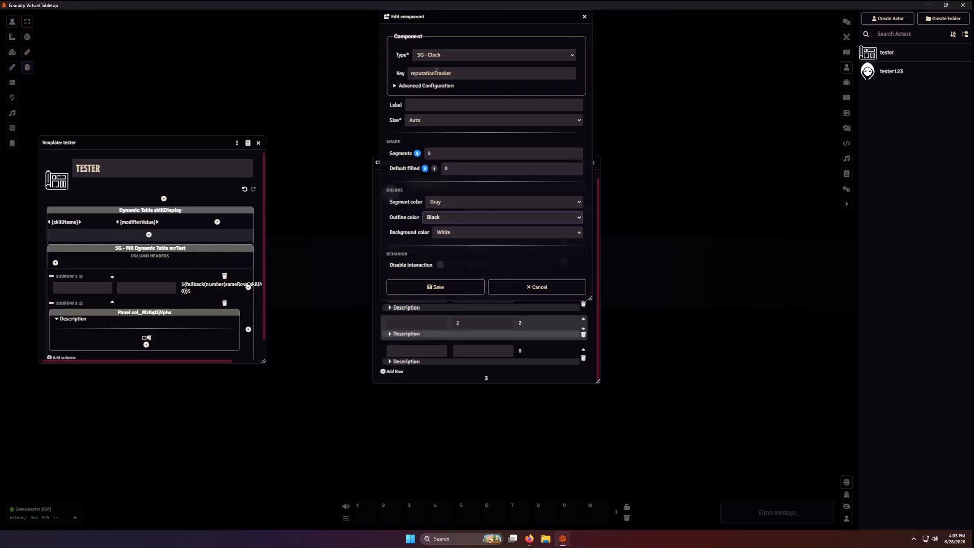
pyautogui.click(469, 232)
pyautogui.click(446, 310)
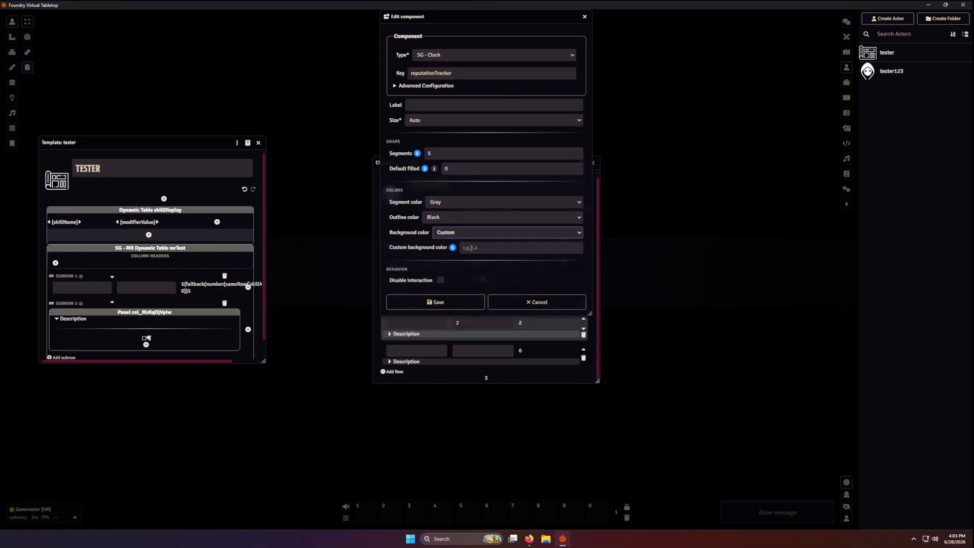
pyautogui.click(467, 248)
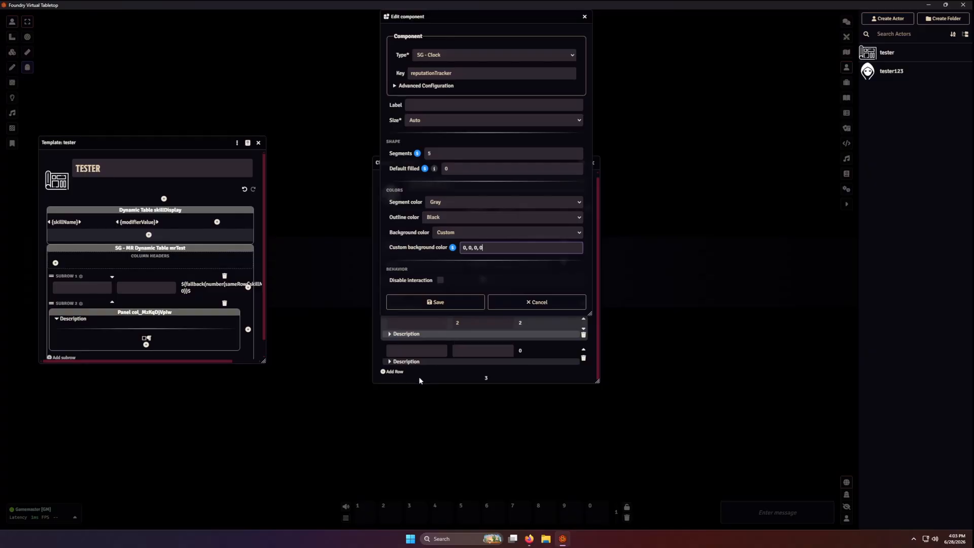
pyautogui.click(435, 302)
pyautogui.click(577, 213)
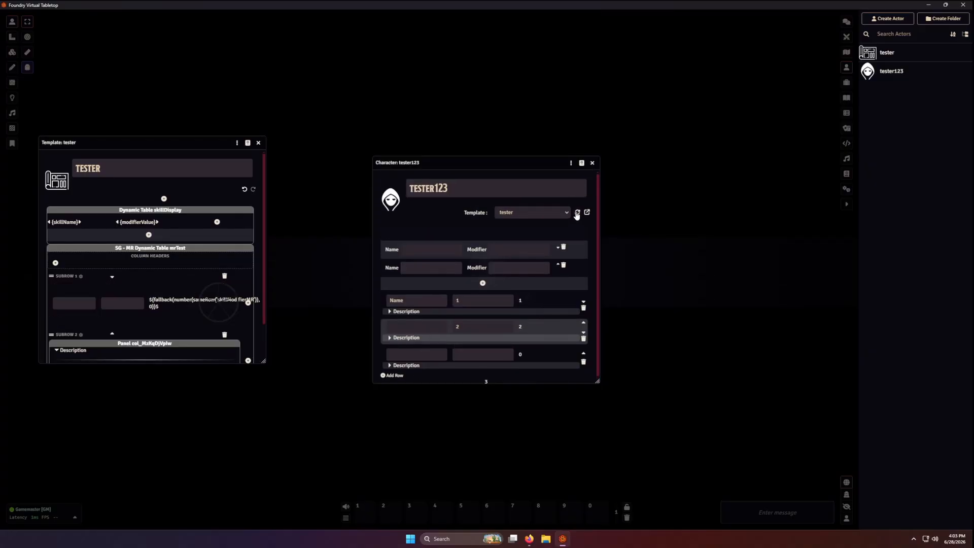
pyautogui.scroll(-2, 558, 325)
# - Change the reputationTracker clock size to Smaller and reload the sheet to check it
pyautogui.click(214, 305)
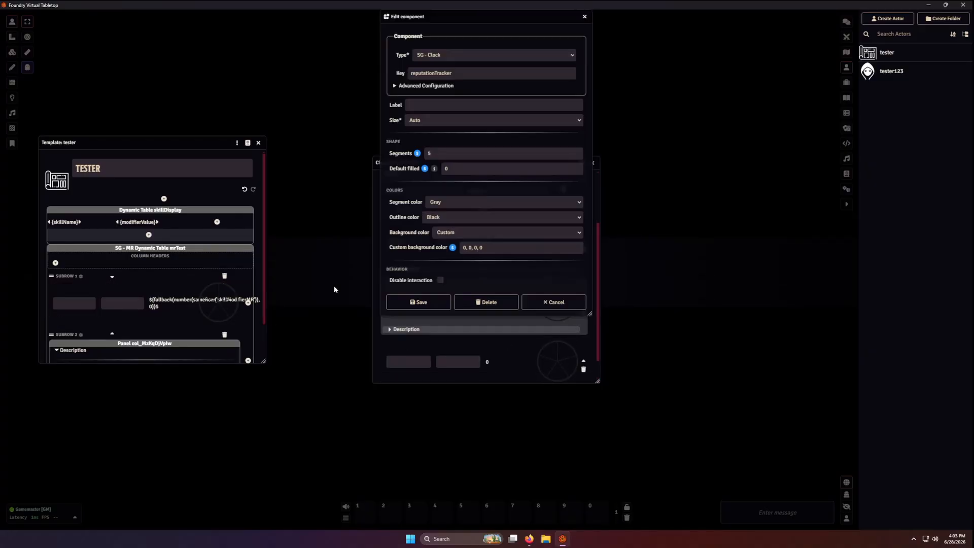
pyautogui.click(443, 120)
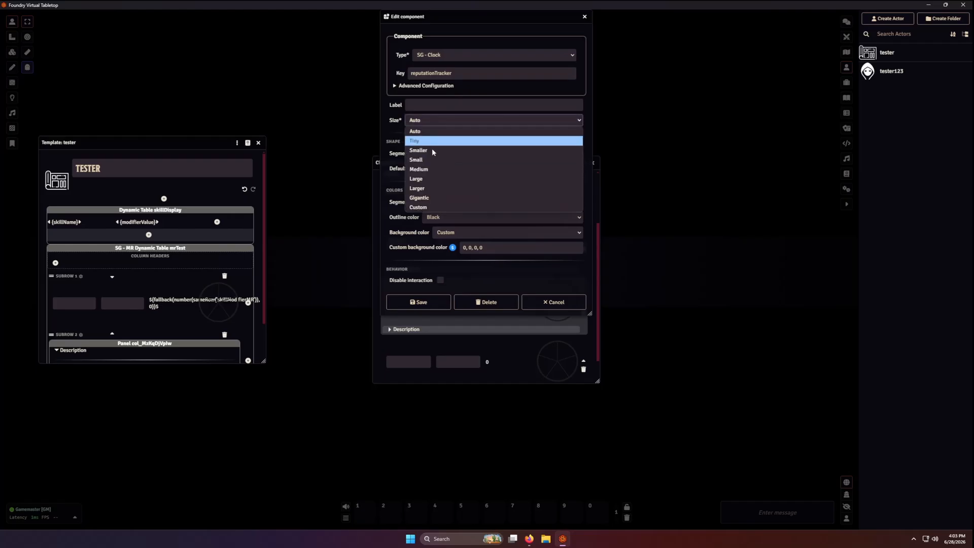
pyautogui.click(431, 141)
pyautogui.click(421, 303)
pyautogui.click(576, 214)
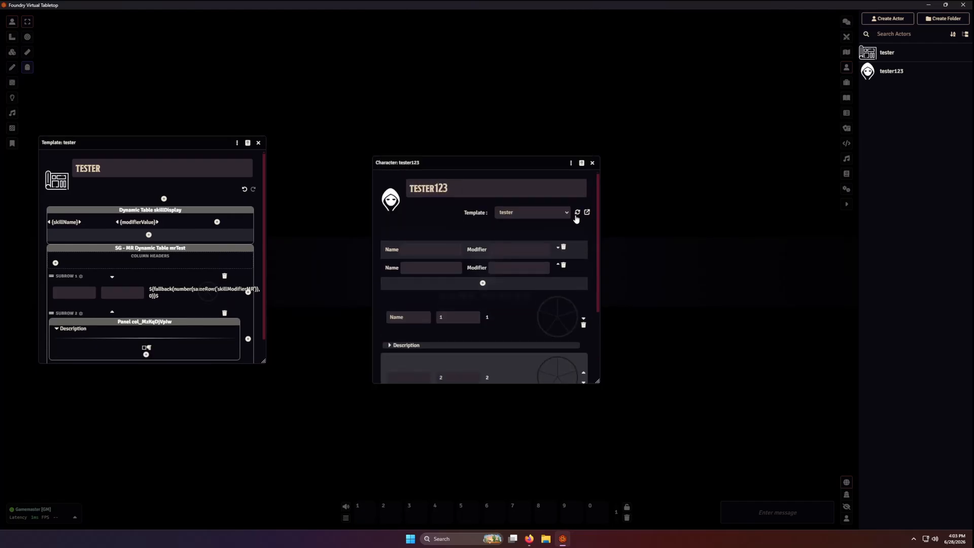
pyautogui.scroll(-2, 558, 350)
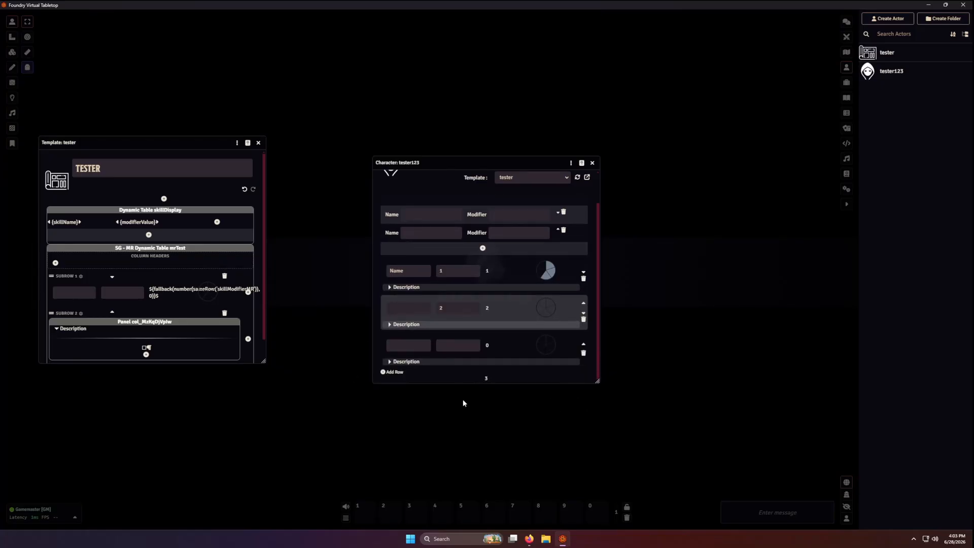
pyautogui.scroll(-1, 119, 320)
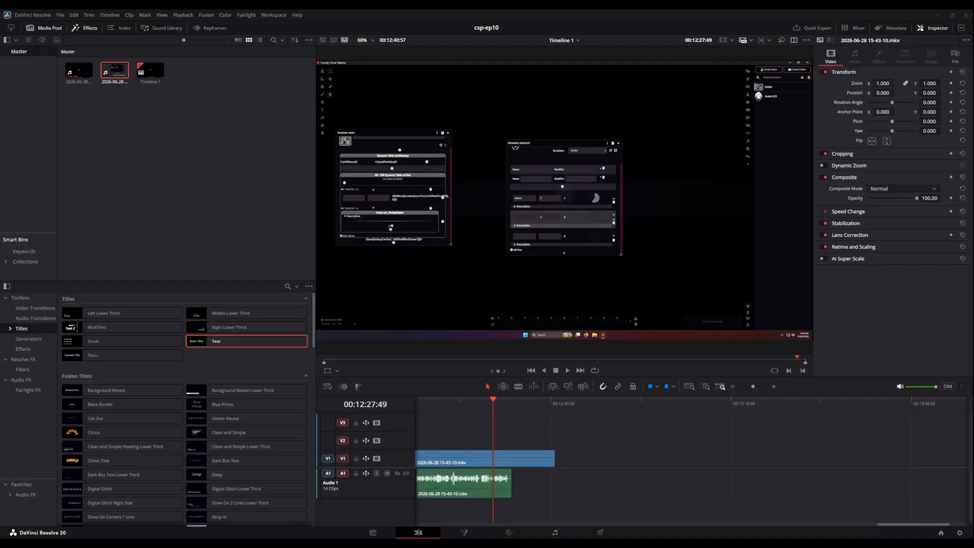
# - Select the Text title at 00:07:14:00, then move the playhead to 00:12:35:36
pyautogui.moveTo(895, 524); pyautogui.dragTo(674, 526)
pyautogui.click(650, 409)
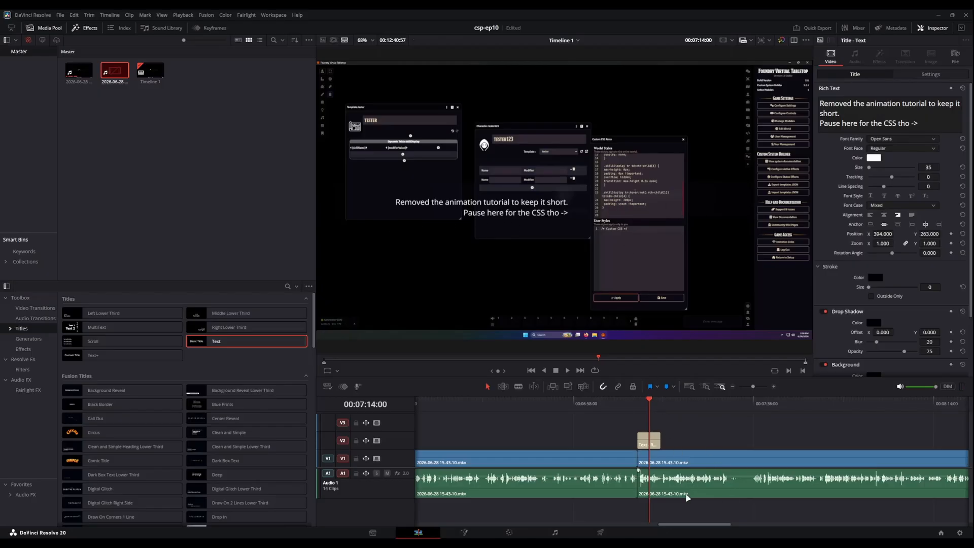
pyautogui.moveTo(695, 526); pyautogui.dragTo(899, 530)
pyautogui.click(644, 408)
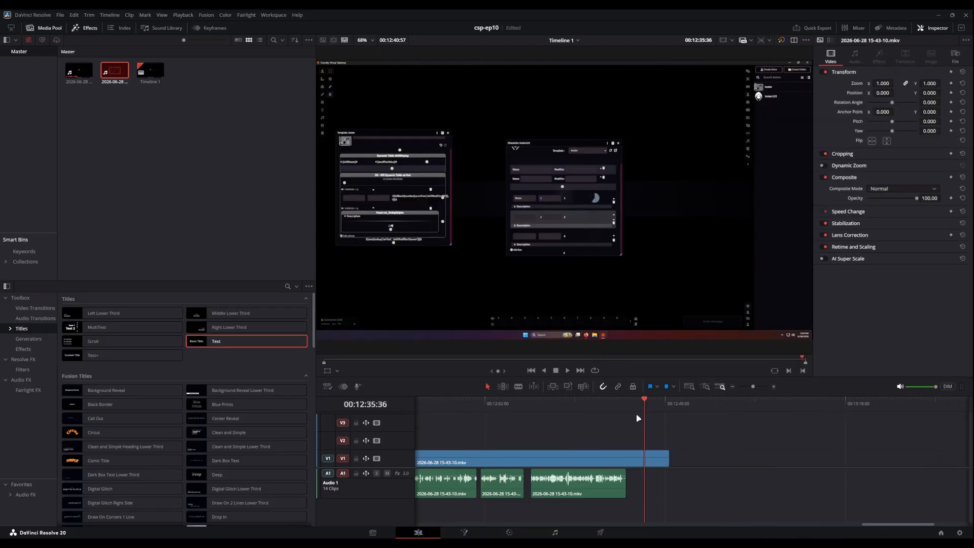